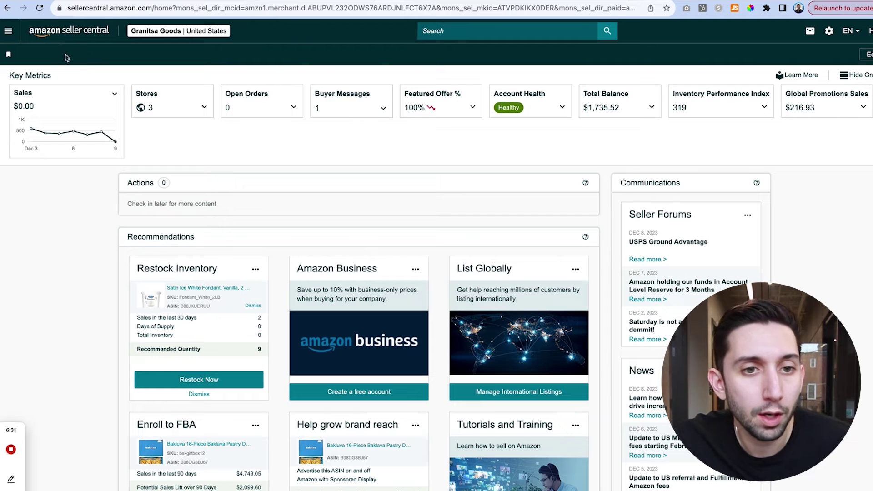
Go to Advertising > A+ Content Manager and start a new Brand Story draft.
click(8, 30)
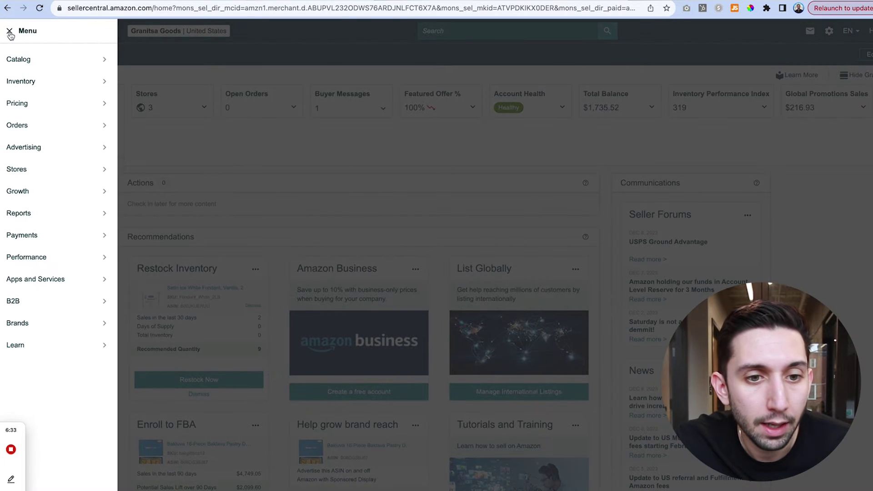
mouse_move(55, 150)
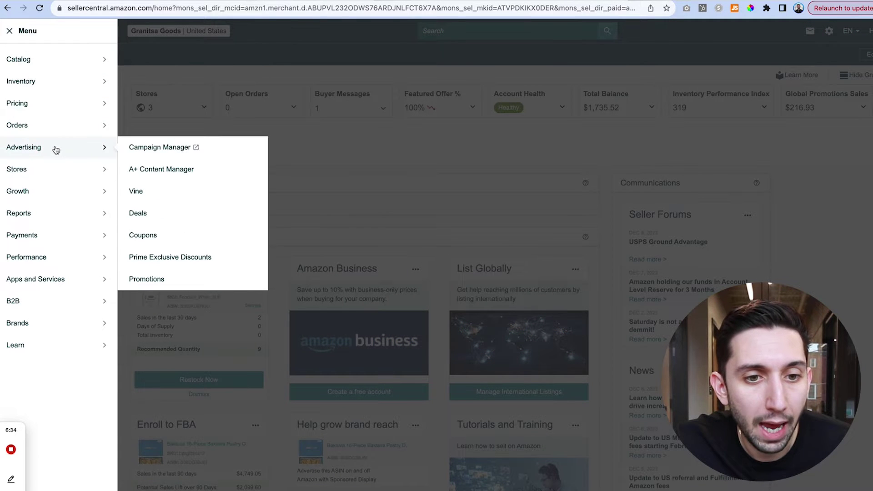
click(130, 170)
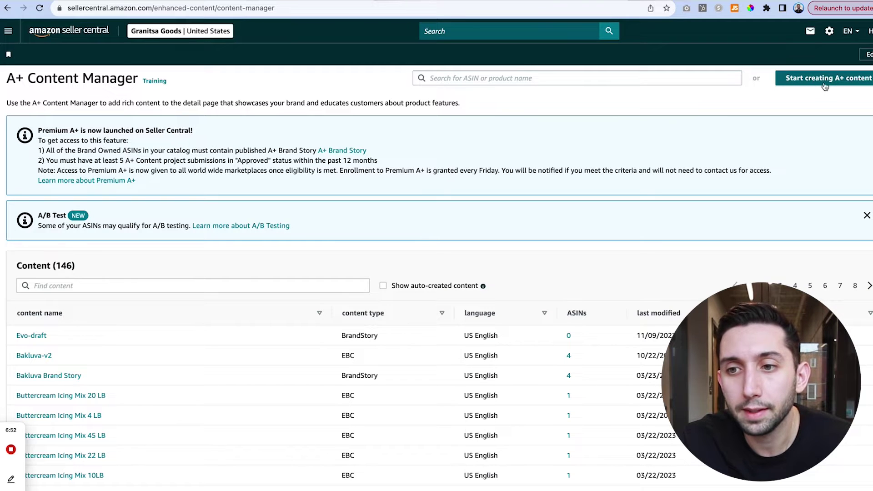
click(824, 86)
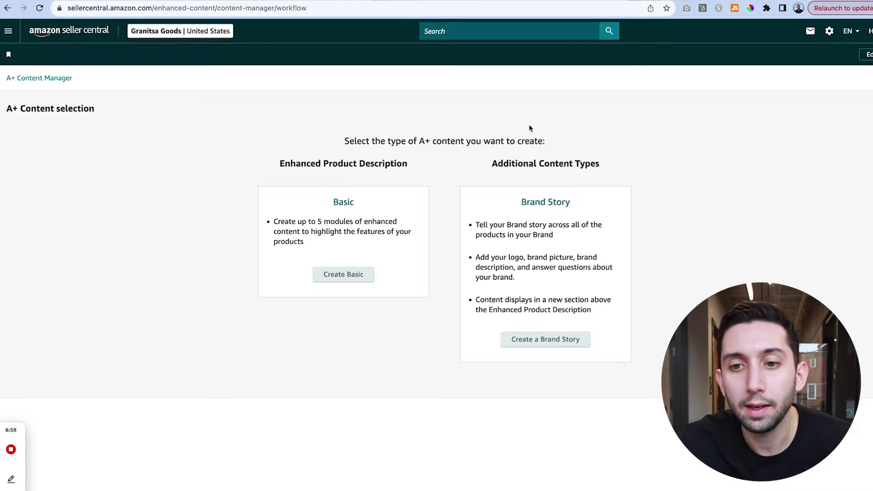
drag(518, 202, 579, 205)
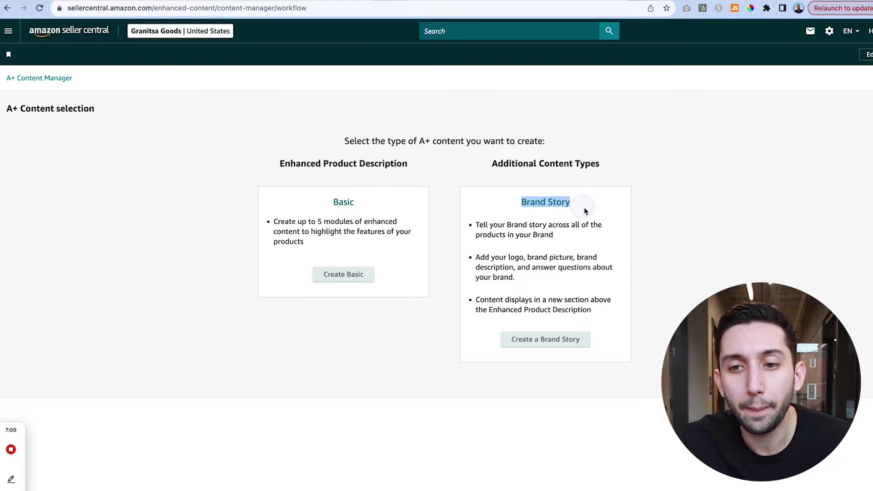
click(663, 303)
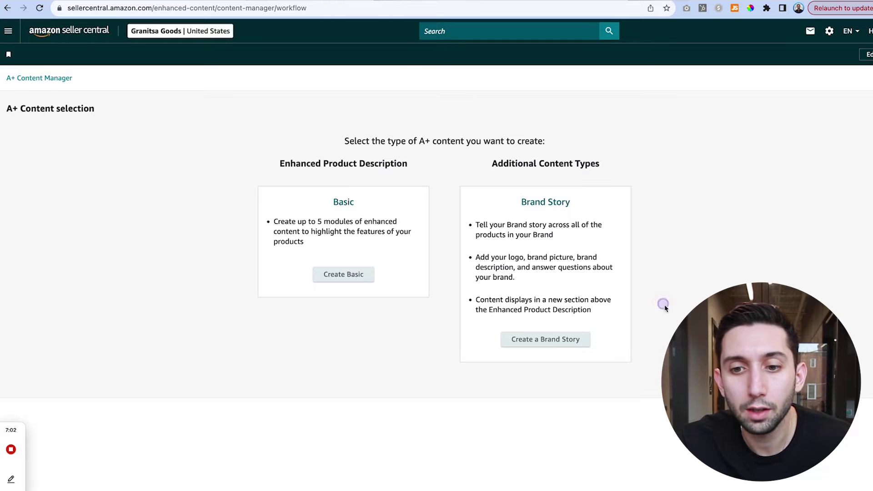
click(559, 342)
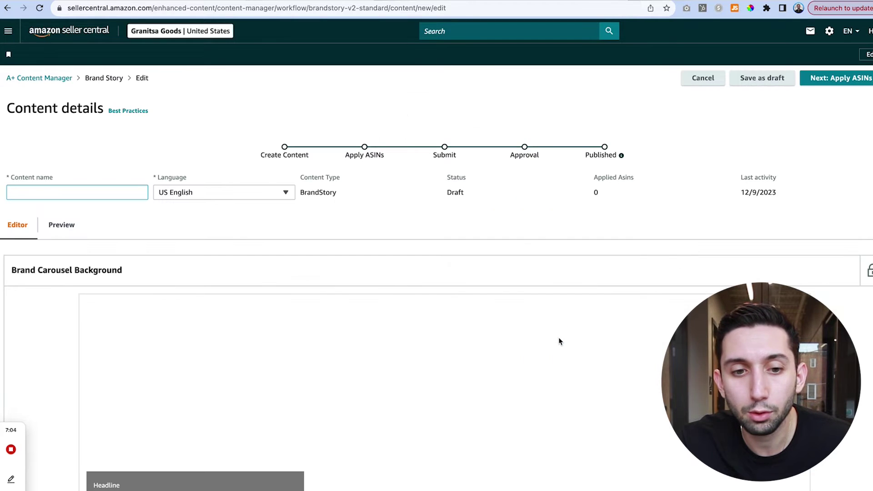
Enter 'Brand Story Example' as the Brand Story's content name.
scroll(559, 341, down, 3)
click(124, 93)
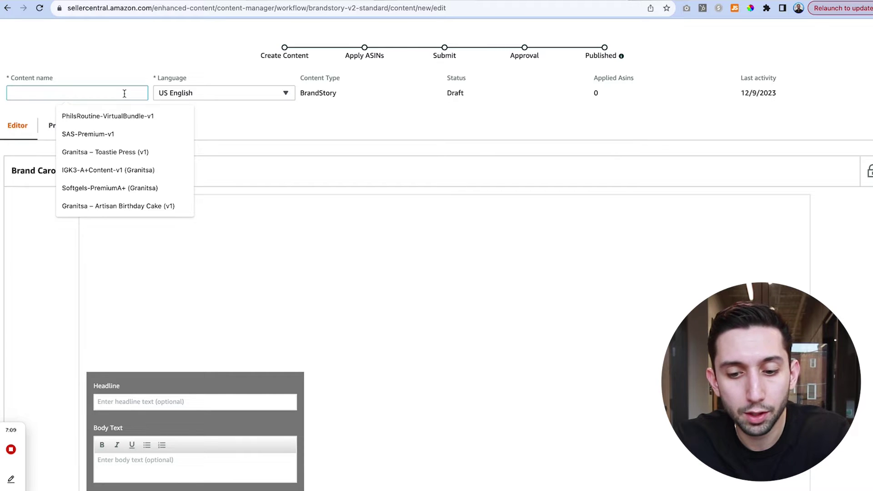
text(Brand)
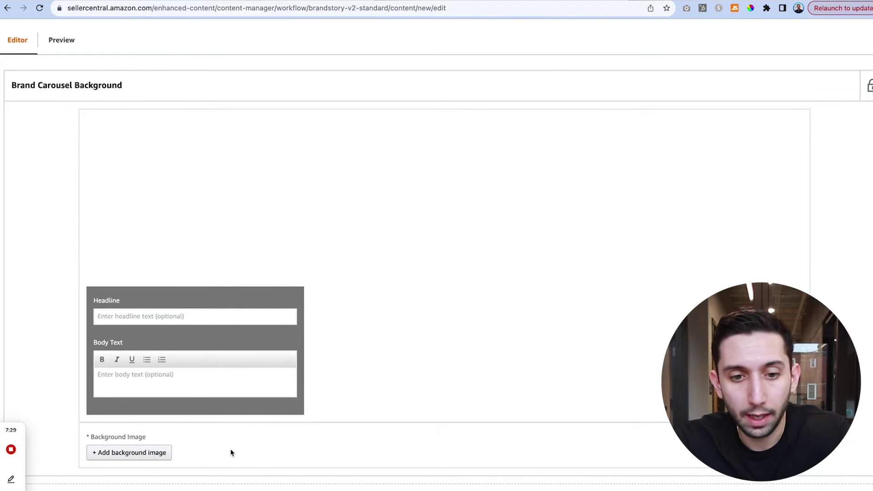
Upload BG-desktop.jpg (1464 x 625) as the desktop background image, tagged Evo.
click(142, 453)
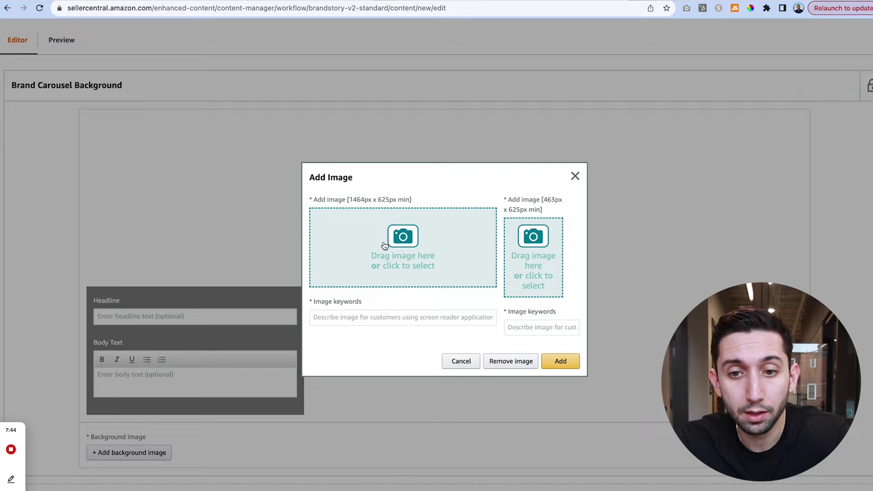
drag(351, 199, 410, 199)
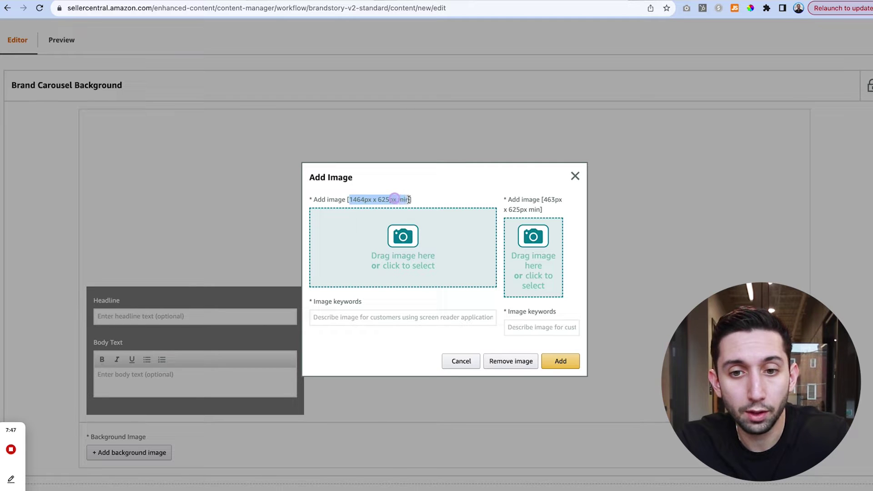
click(498, 174)
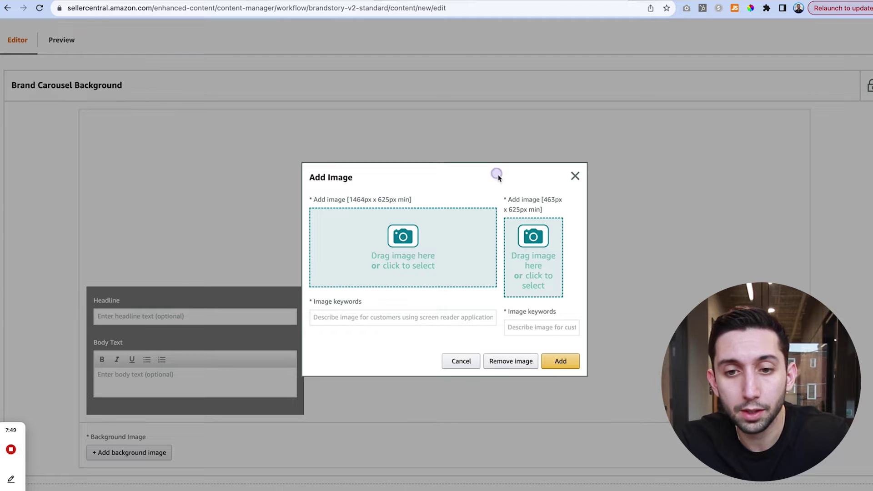
click(401, 237)
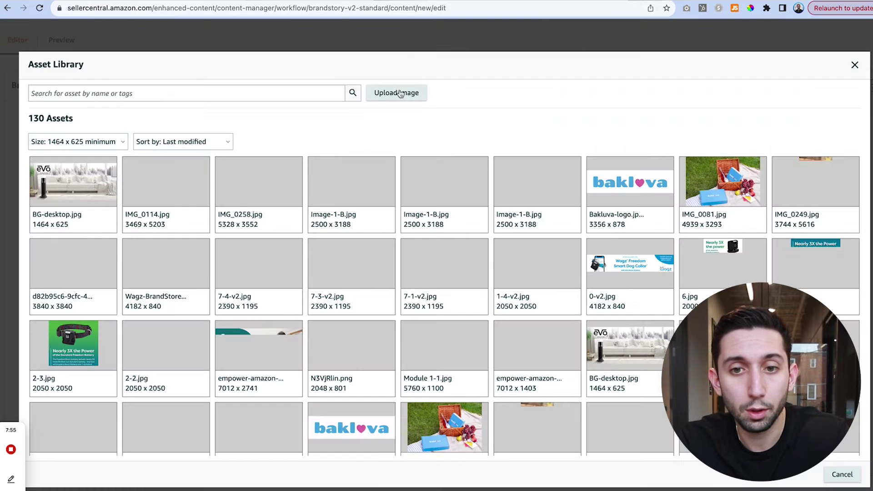
click(399, 94)
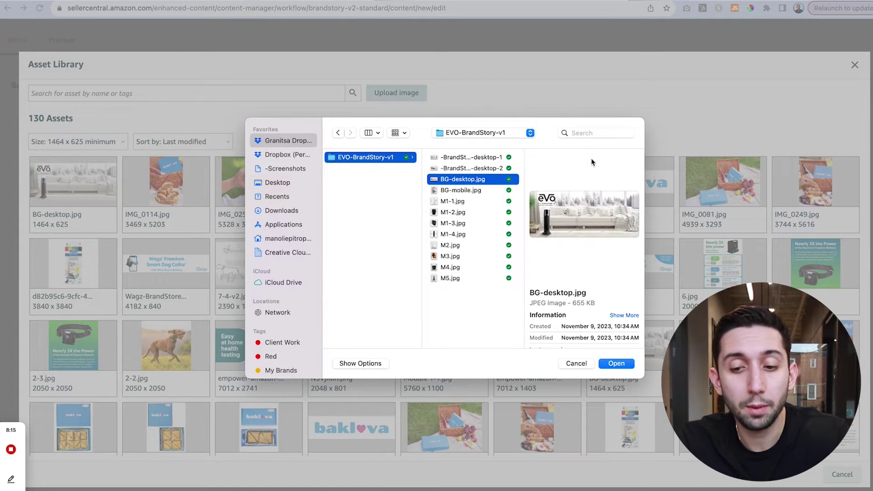
key(Return)
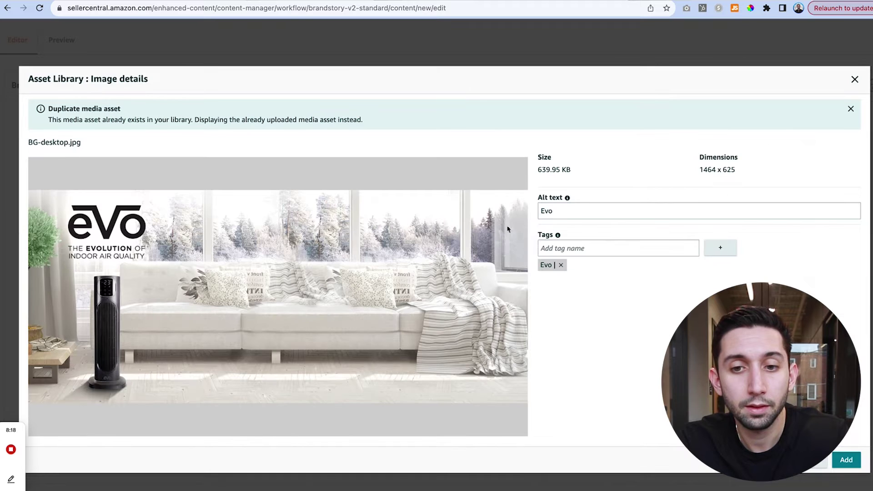
click(569, 250)
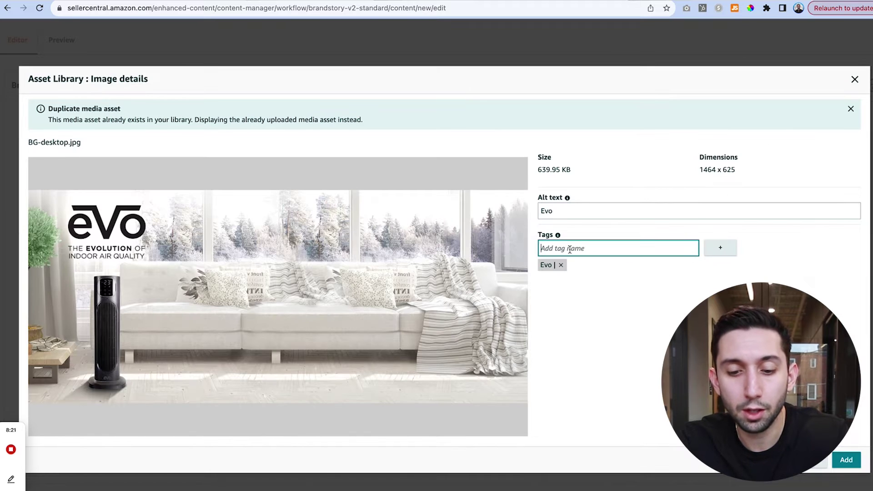
text(Evo)
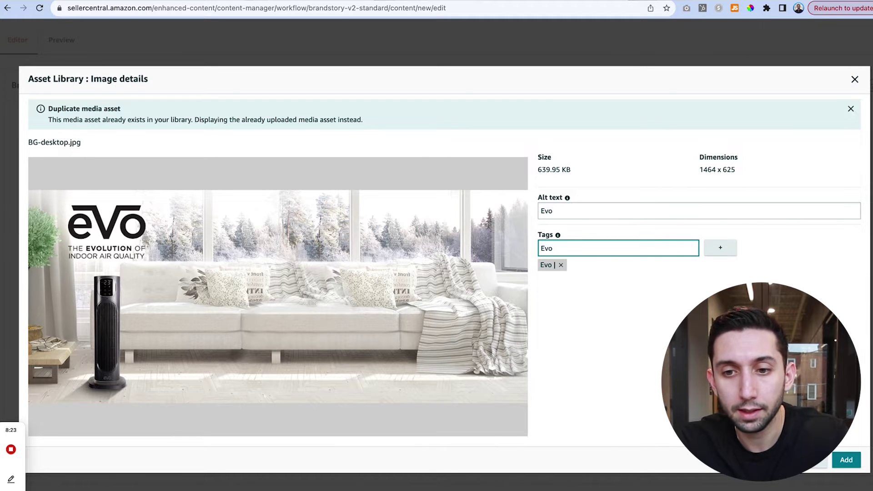
key(Return)
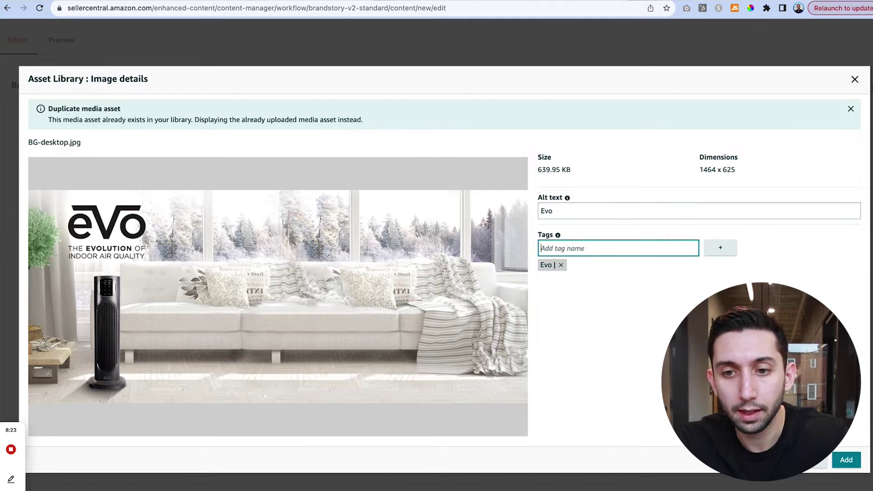
click(846, 460)
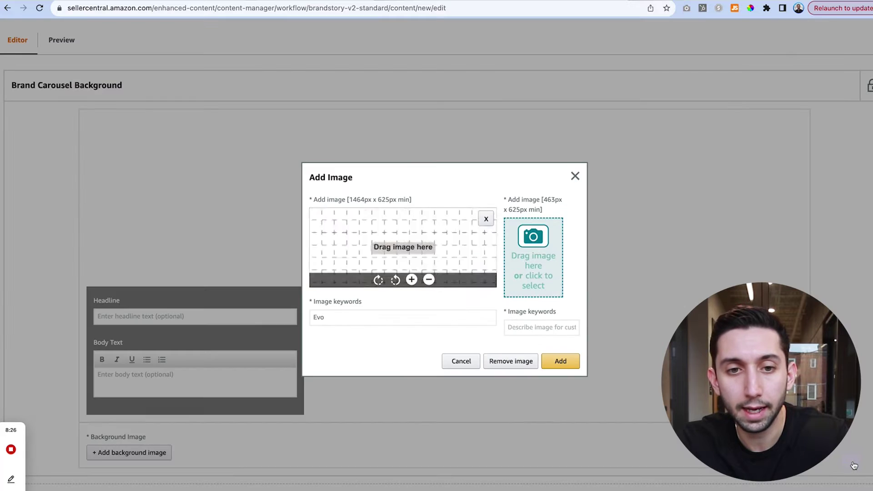
Upload BG-mobile.jpg into the mobile slot and apply both images as the carousel background.
click(535, 249)
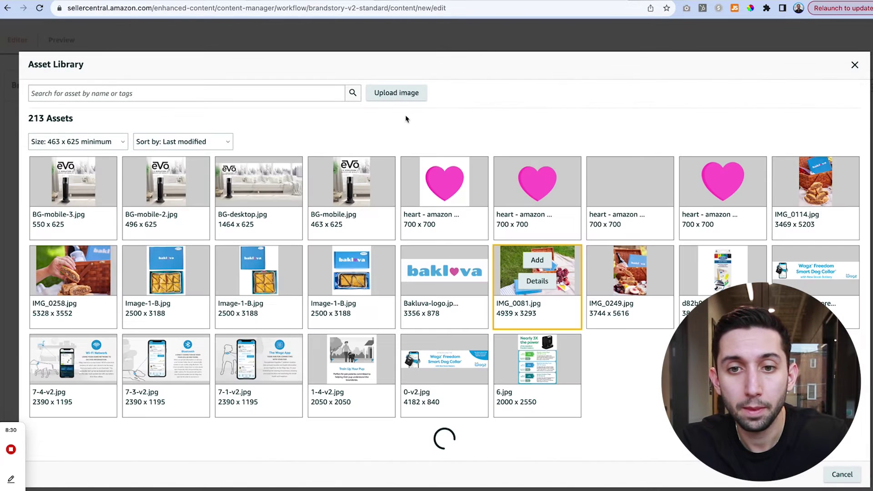
click(393, 97)
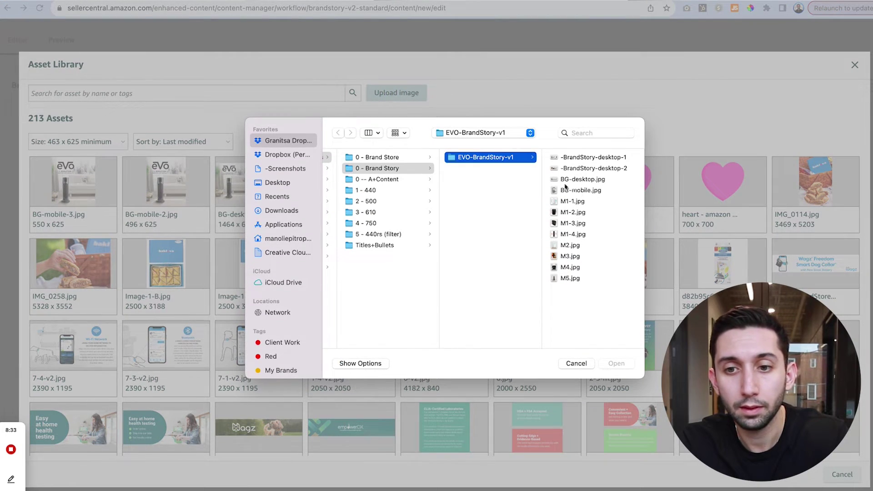
click(581, 190)
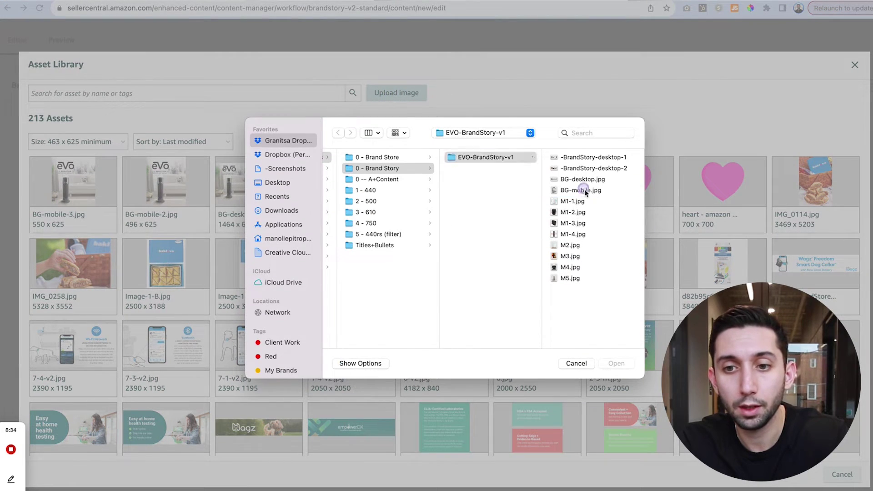
key(Return)
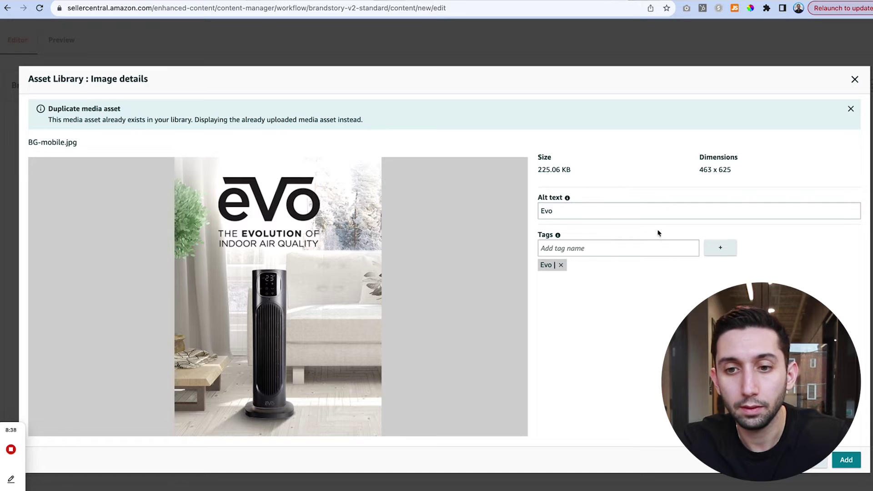
click(846, 459)
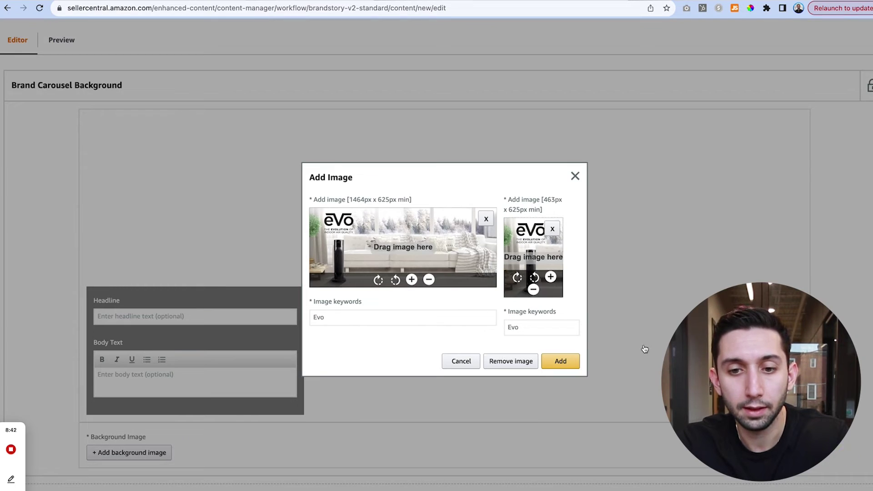
click(560, 361)
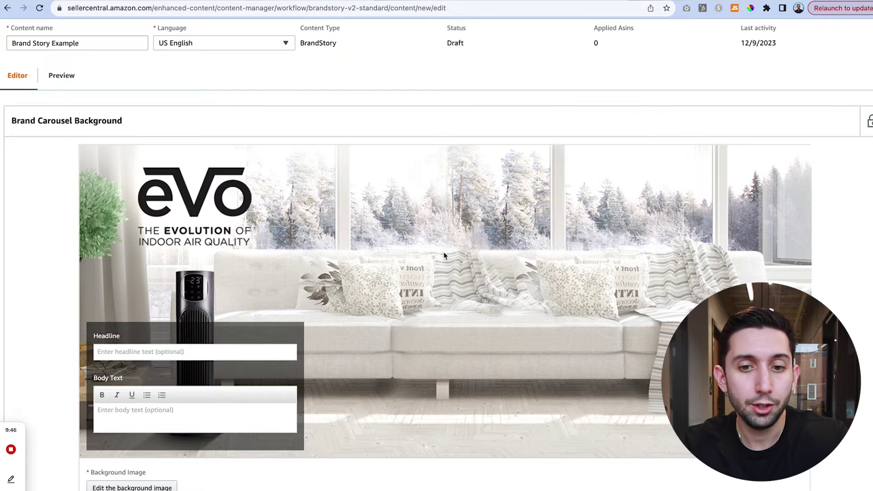
Open the Add Module list and browse tiles like Brand ASIN & Store Showcase and Focus Image.
scroll(444, 254, down, 5)
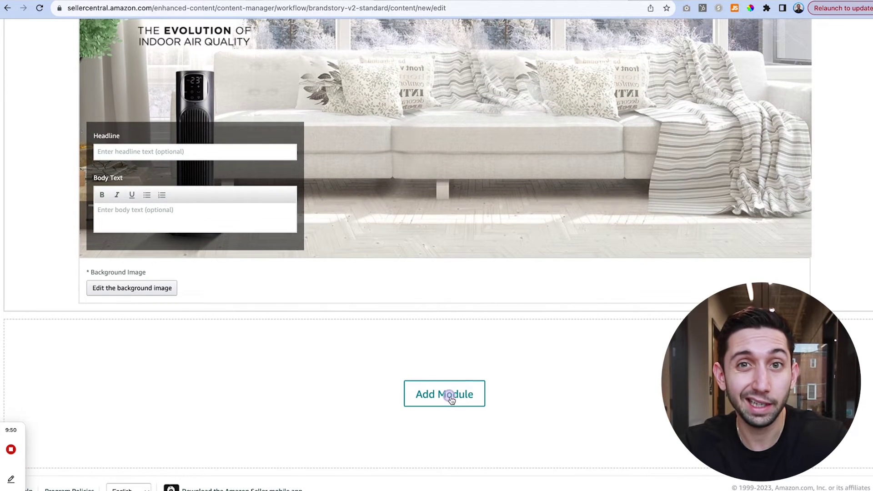
click(450, 398)
scroll(452, 400, down, 2)
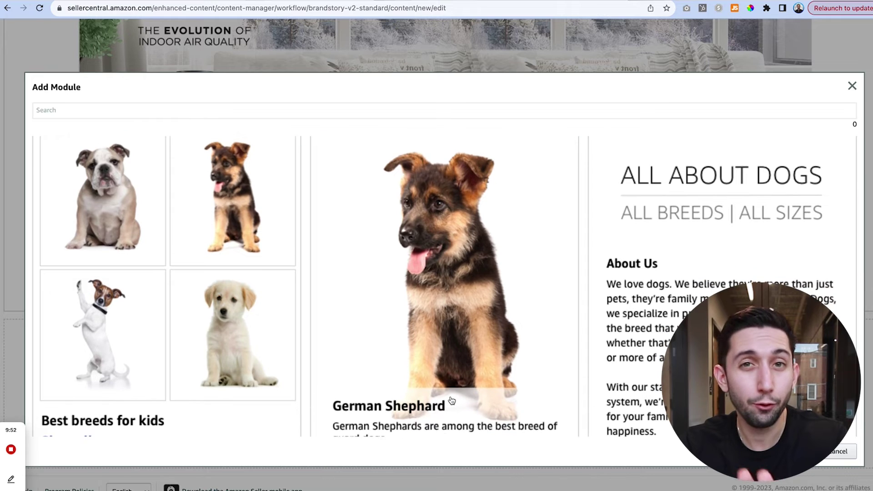
scroll(450, 399, down, 1)
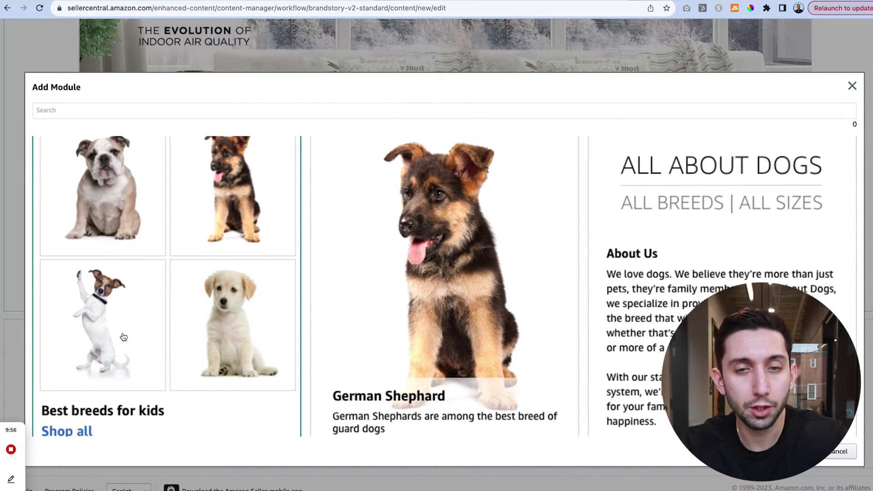
scroll(210, 293, up, 2)
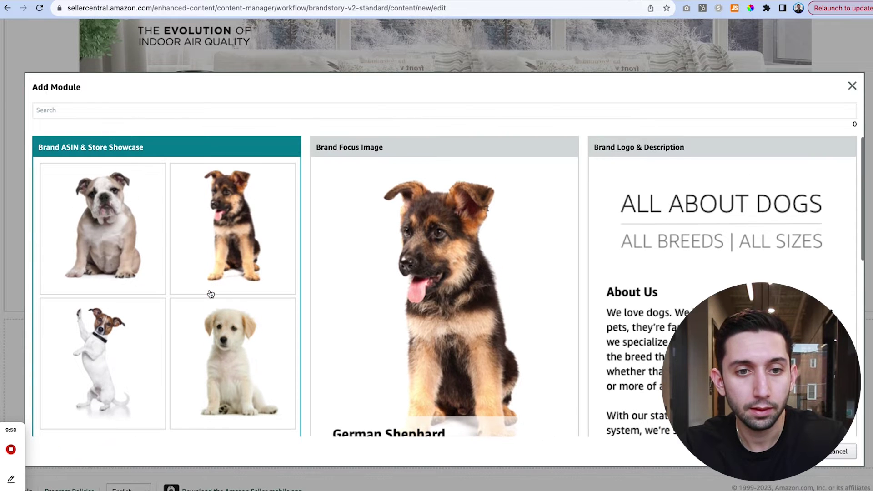
scroll(438, 264, down, 1)
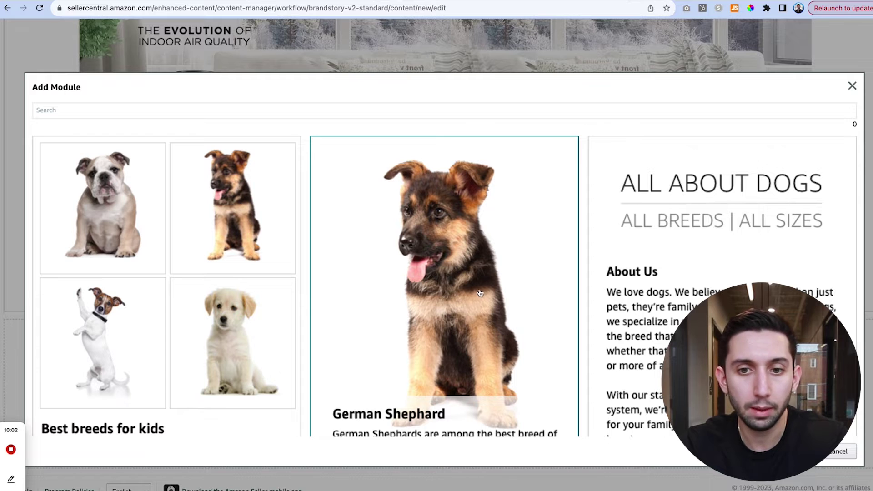
scroll(462, 282, down, 1)
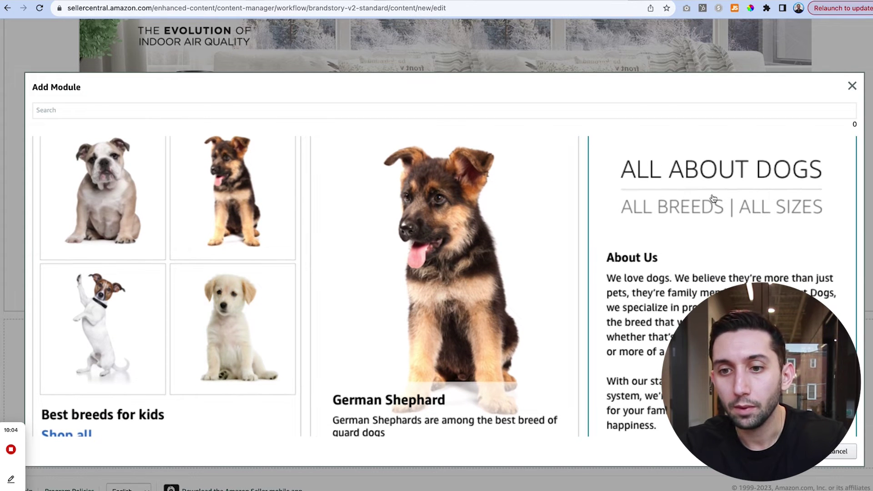
scroll(713, 199, up, 2)
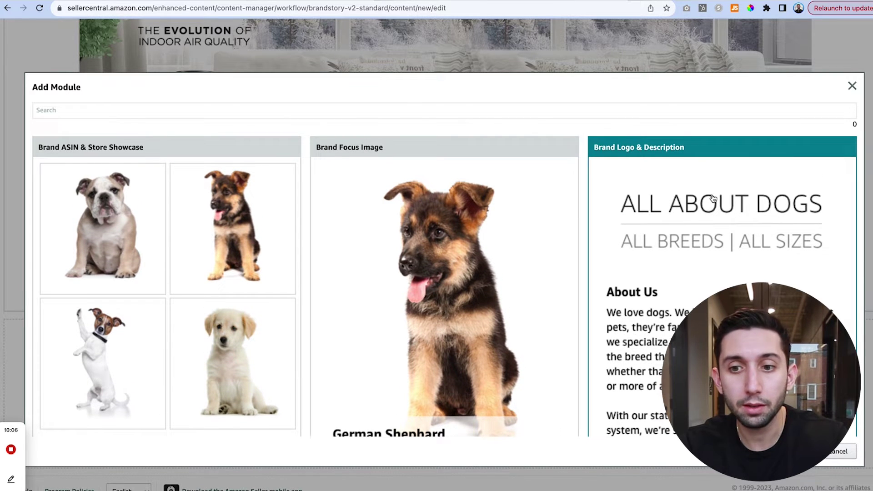
scroll(429, 295, down, 8)
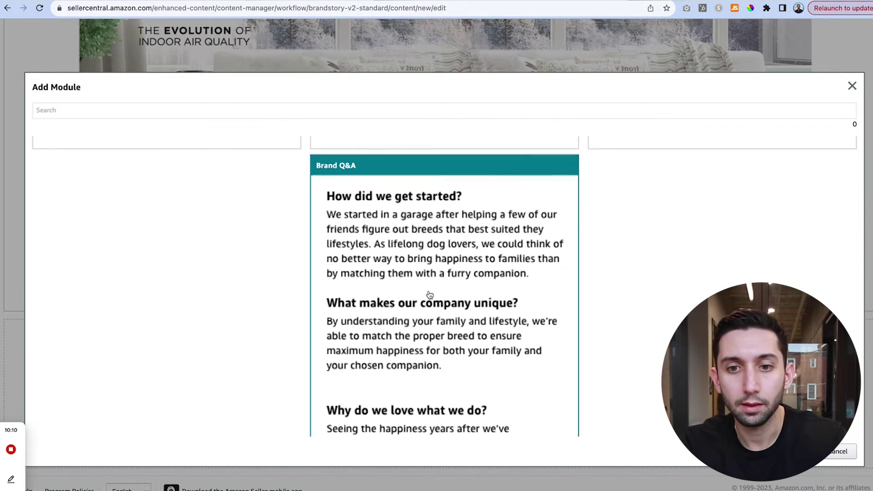
scroll(430, 294, up, 8)
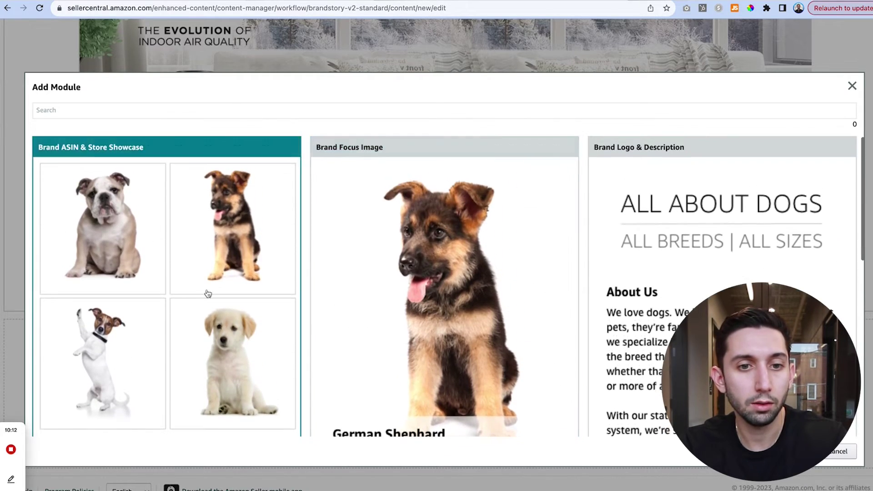
Add a Brand ASIN & Store Showcase module followed by a Brand Focus Image module.
click(195, 284)
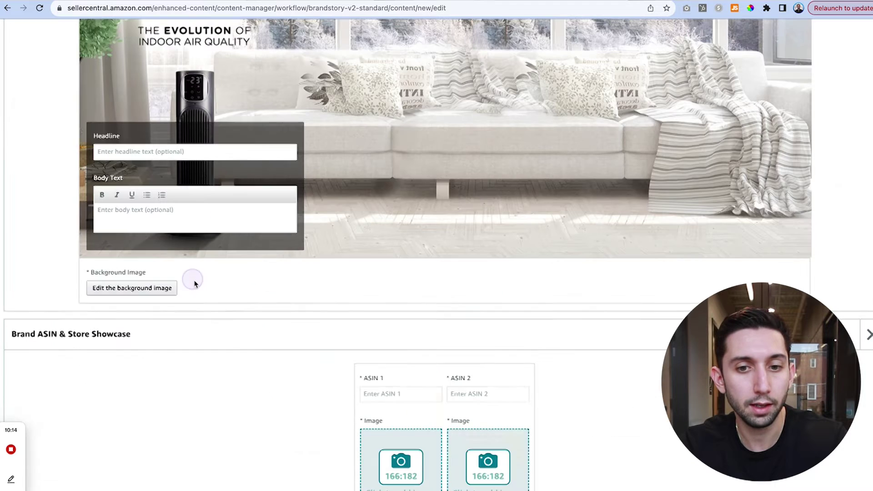
scroll(193, 283, down, 10)
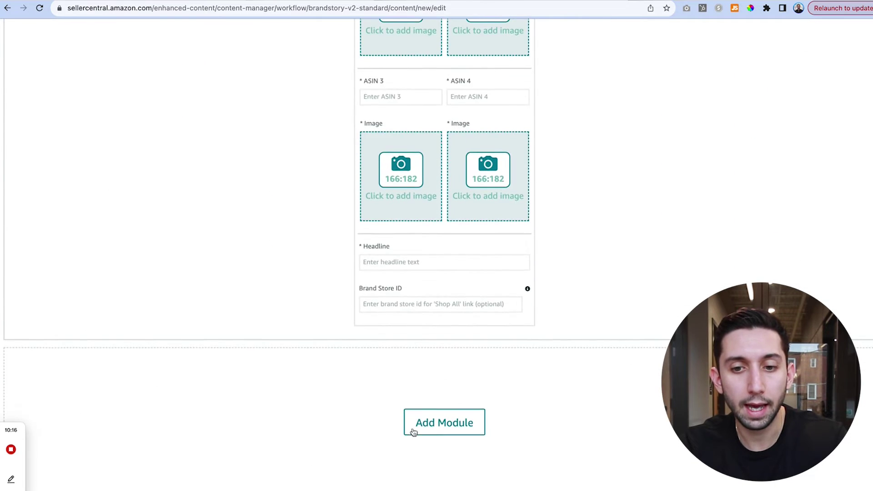
click(412, 432)
click(421, 337)
Add two more Brand Focus Image modules below the first one.
scroll(421, 335, down, 5)
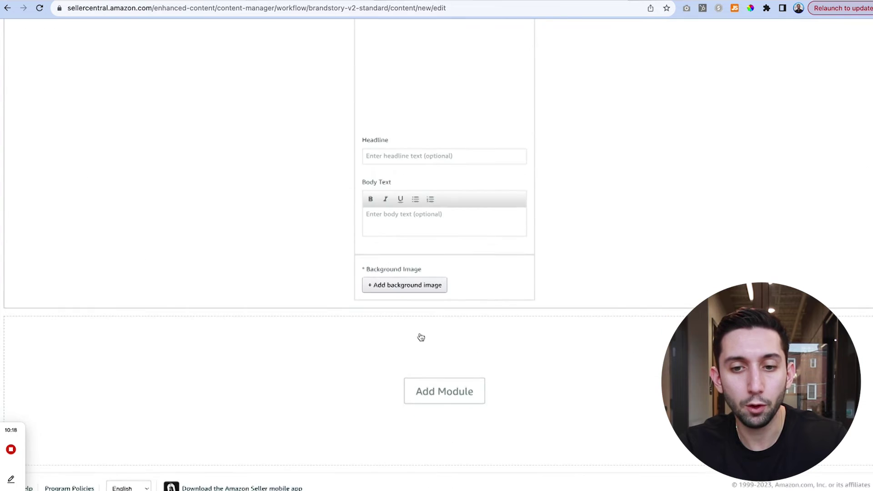
click(439, 390)
click(431, 322)
scroll(431, 321, down, 8)
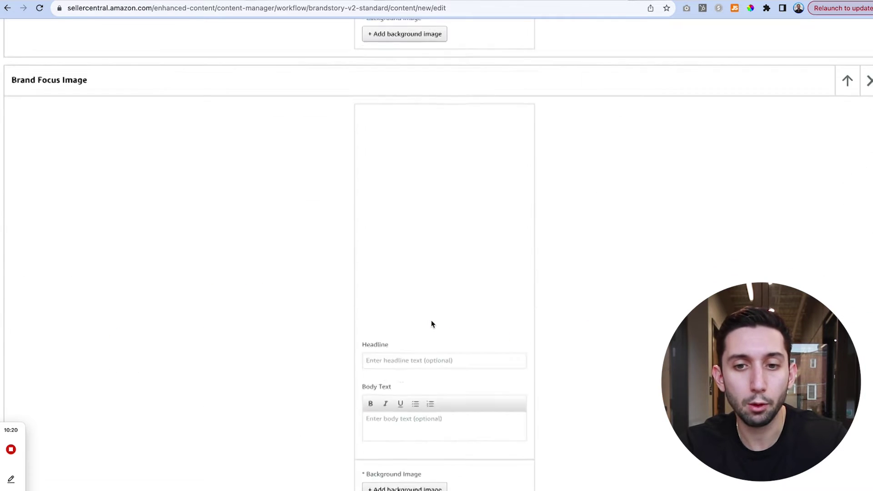
click(439, 377)
click(437, 308)
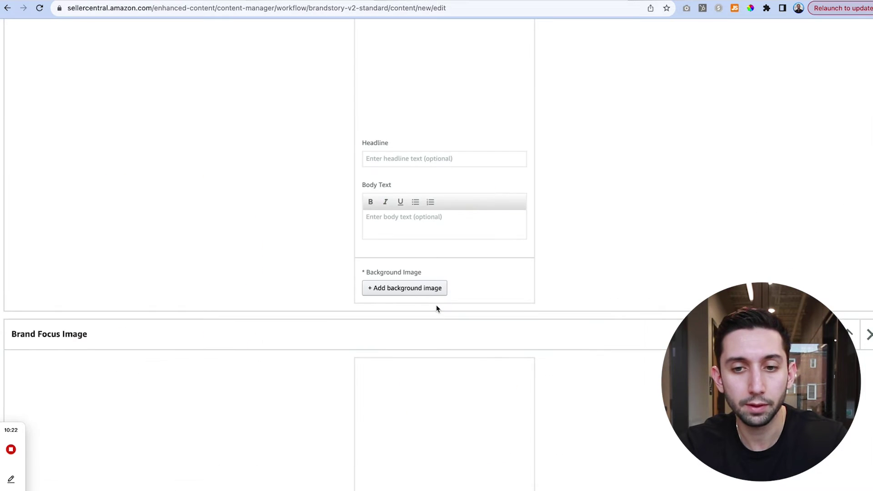
Upload M1-1.jpg, the white air purifier photo, into the first ASIN image slot.
scroll(436, 305, up, 3)
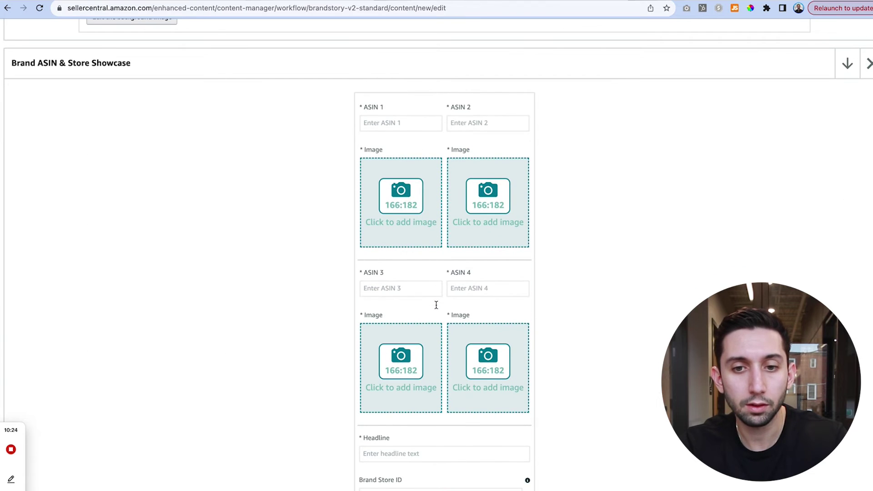
click(421, 204)
click(427, 257)
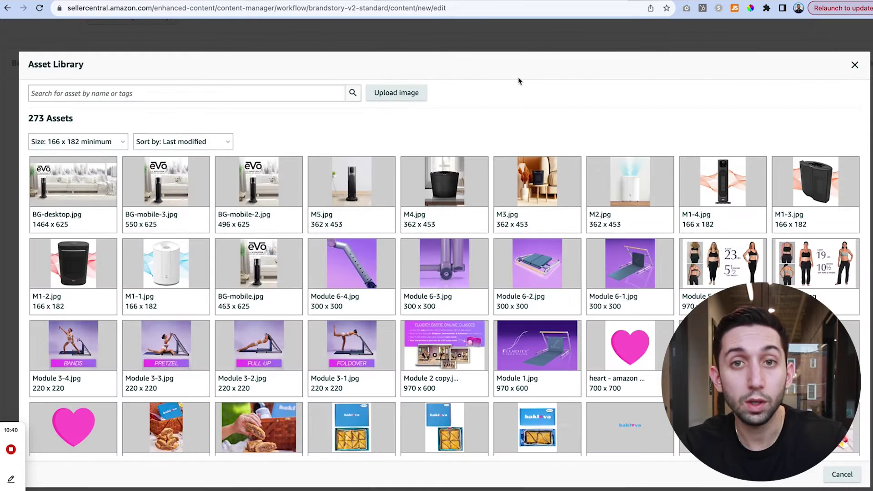
click(394, 94)
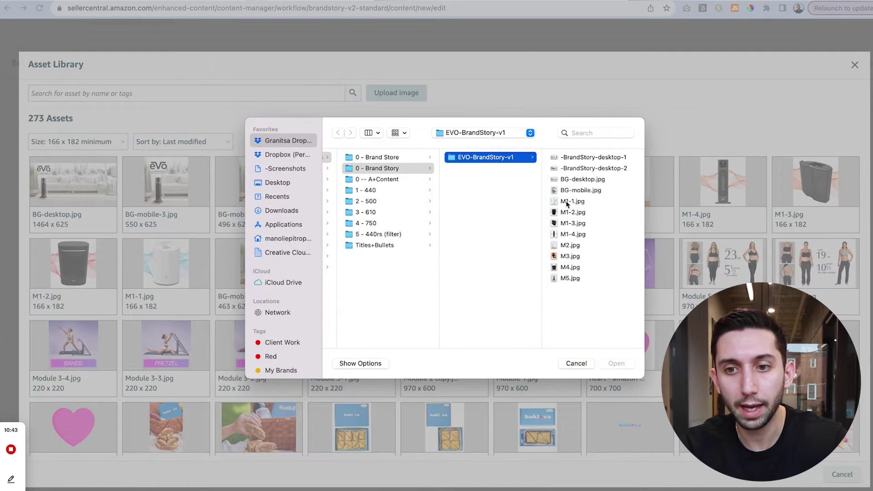
click(566, 199)
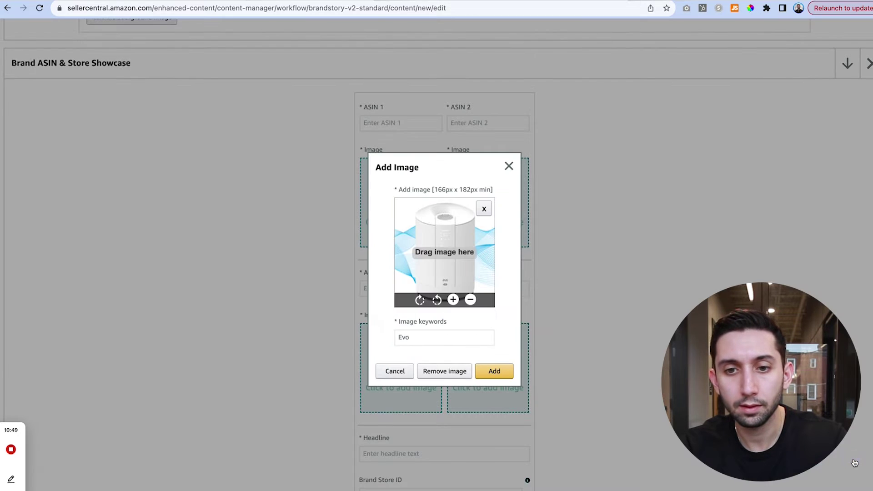
click(497, 370)
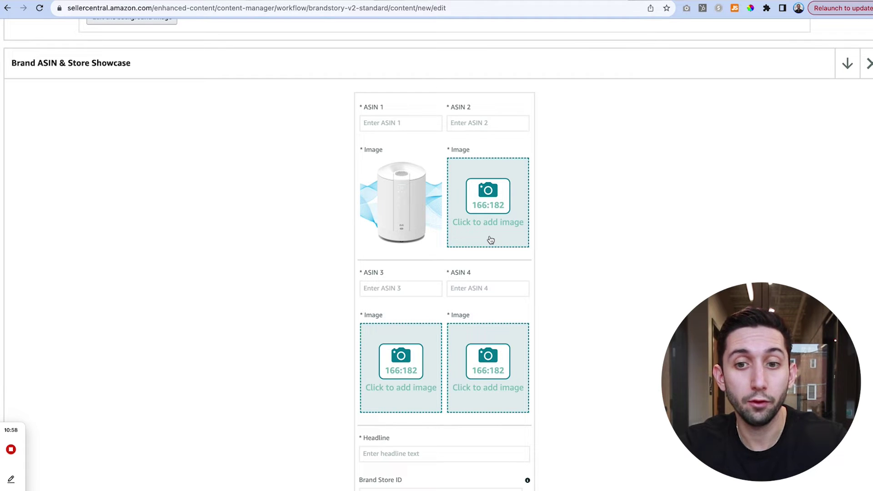
Begin uploading the heater photo into the second ASIN image slot.
click(491, 240)
click(487, 234)
click(396, 92)
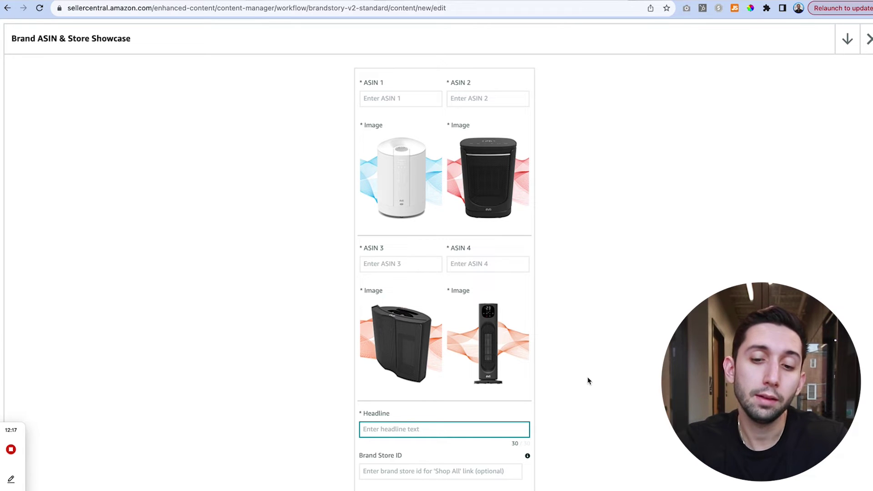
Set the showcase headline to 'Meet the Product Family' and check where a store URL holds the Brand Store ID.
click(463, 428)
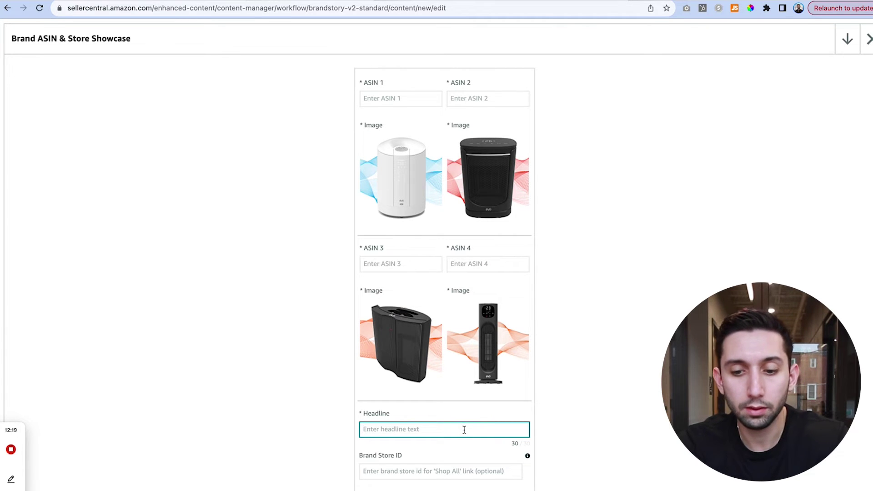
text(M)
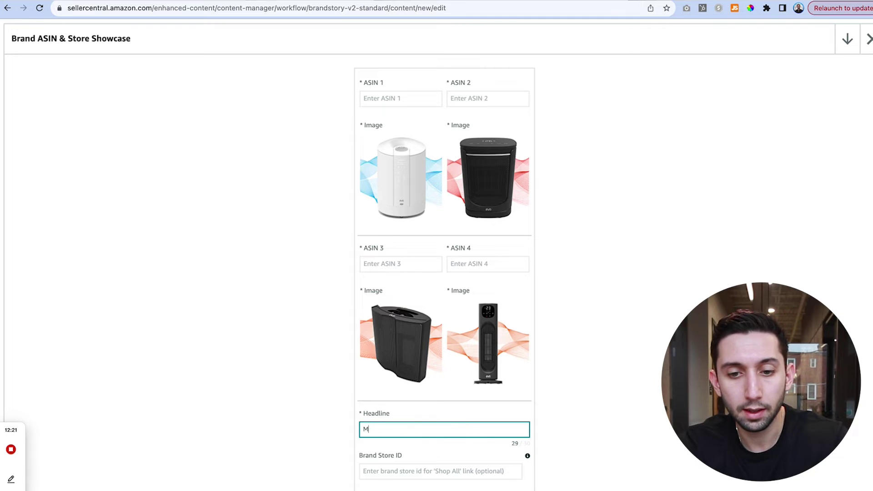
text(eet the Product Family)
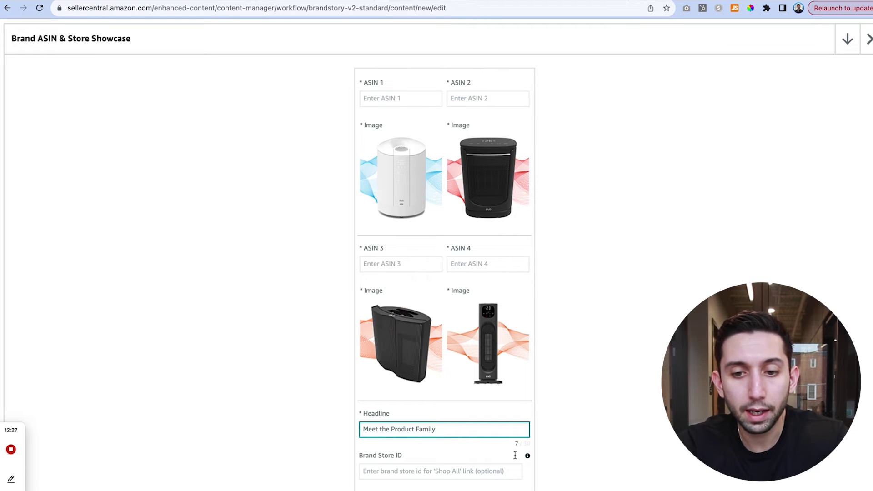
click(487, 472)
click(528, 456)
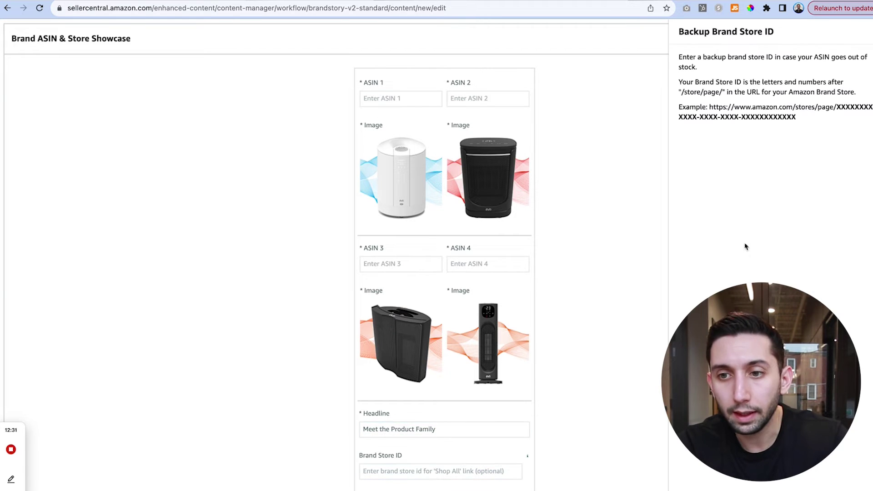
drag(835, 106, 807, 121)
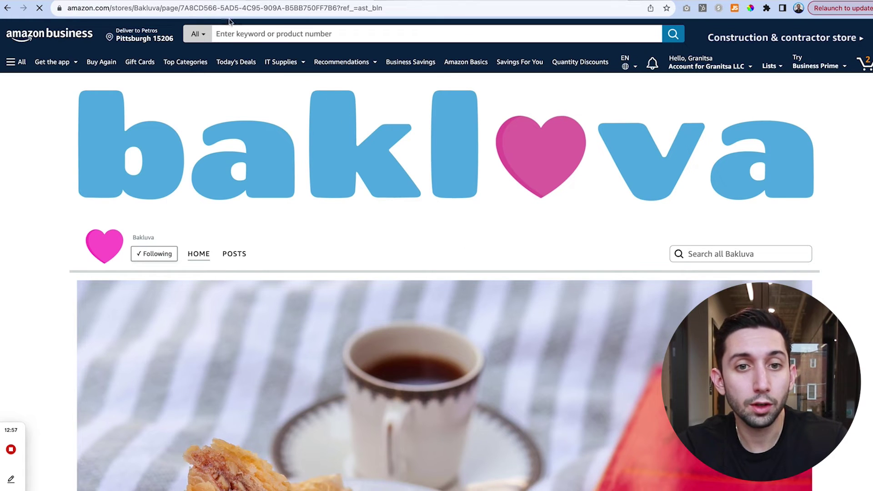
Select and copy the Bakluva store ID following /page/ in the store's web address.
click(207, 8)
click(171, 6)
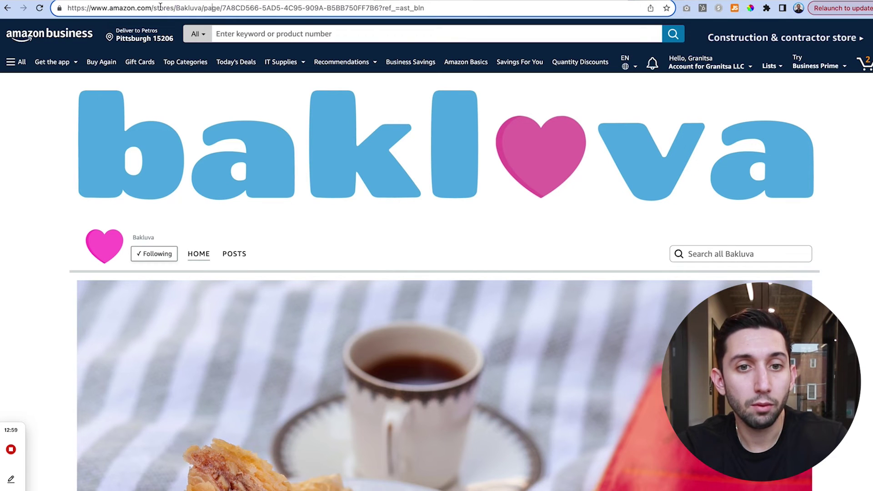
double_click(193, 9)
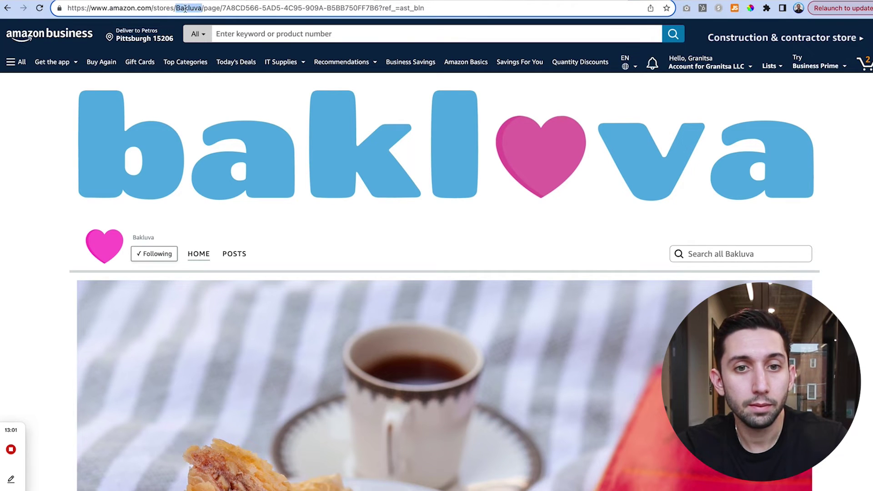
double_click(211, 8)
click(224, 9)
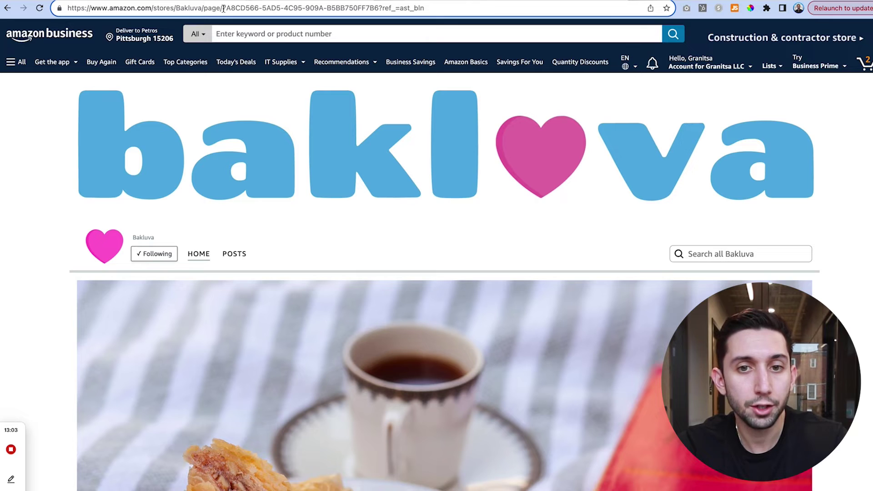
drag(223, 8, 375, 5)
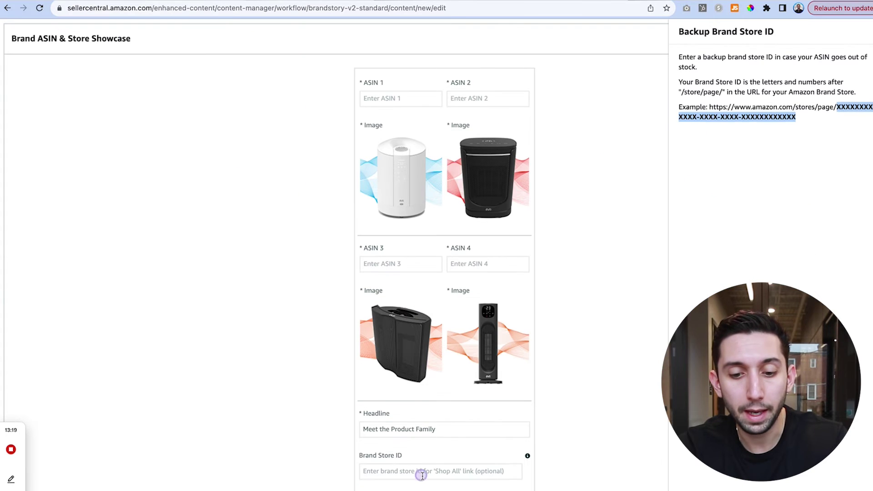
Paste the copied Bakluva store ID into the Brand Store ID field.
click(421, 472)
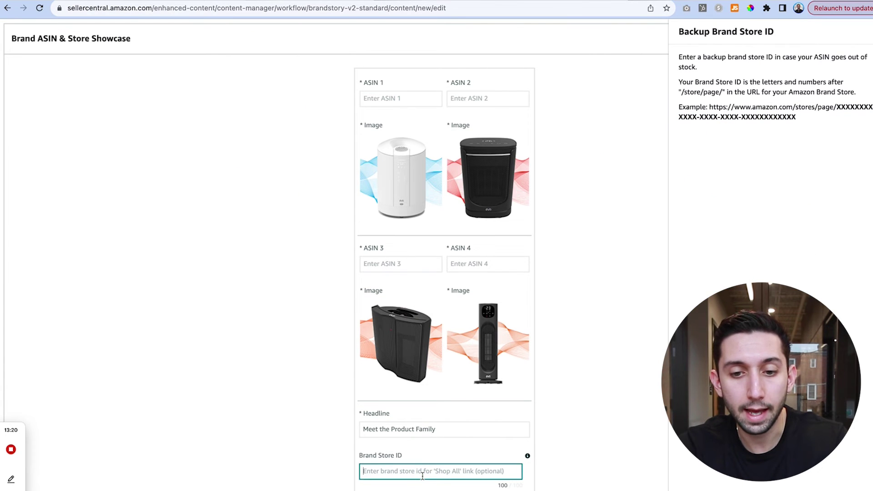
text(7A8CD566-5AD5-4C95-909A-B5BB750FF7B6)
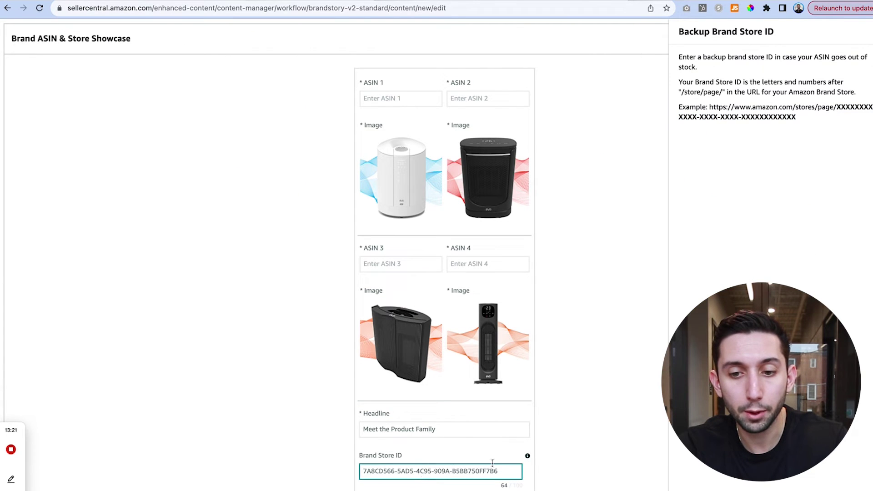
click(633, 468)
Go through the ASIN 1–4 fields, leaving them empty, and move down to Brand Focus Image.
scroll(460, 129, up, 1)
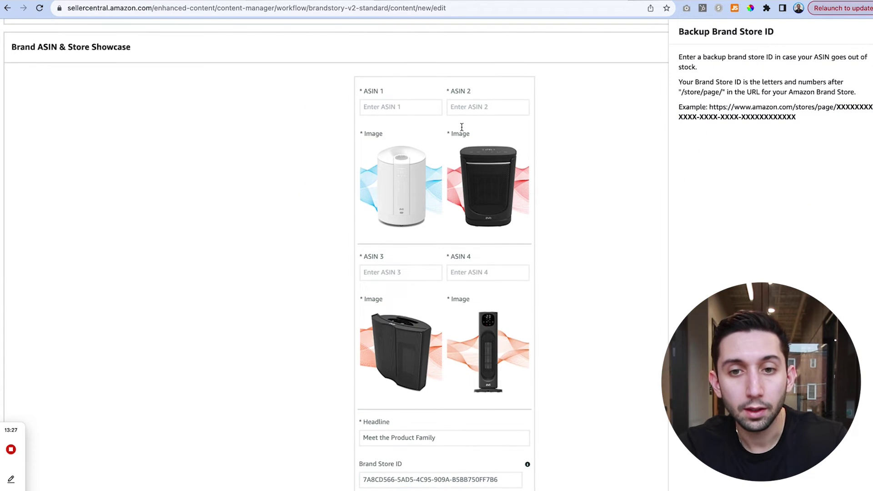
click(407, 113)
click(454, 110)
click(404, 283)
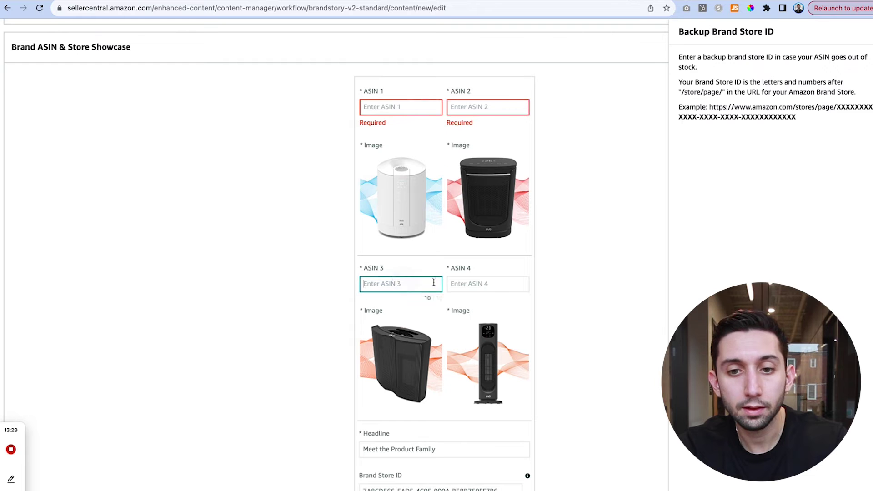
click(497, 283)
scroll(614, 287, down, 8)
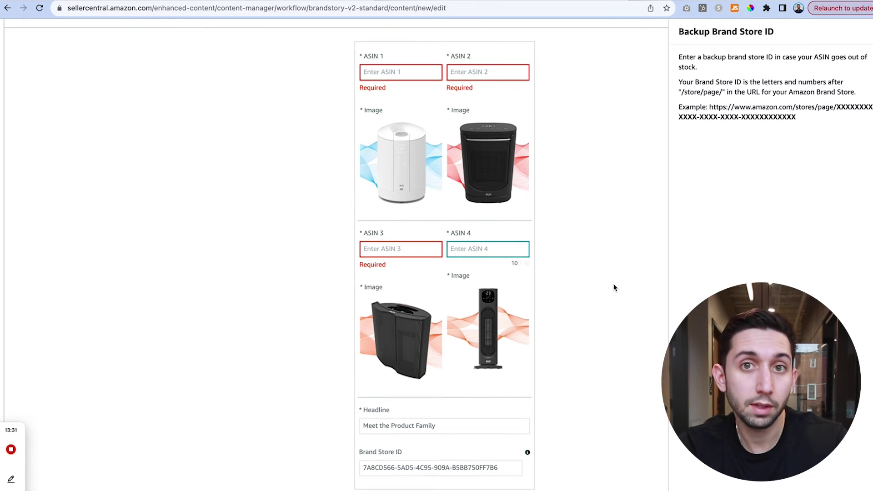
scroll(614, 287, down, 2)
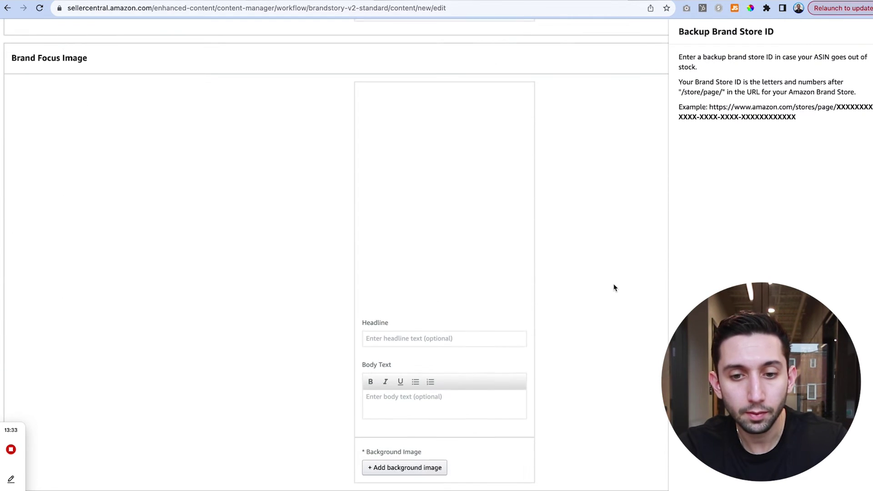
scroll(482, 407, down, 1)
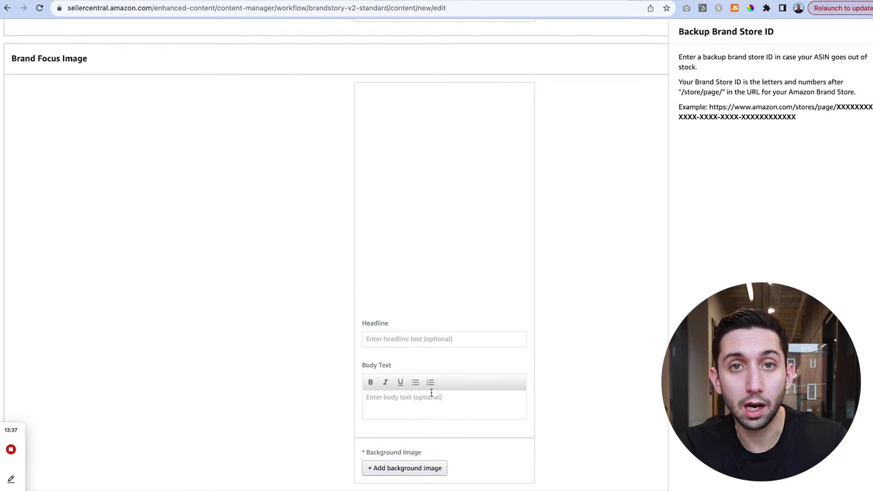
Upload the white humidifier photo M2.jpg and insert it as the Brand Focus Image background.
click(418, 472)
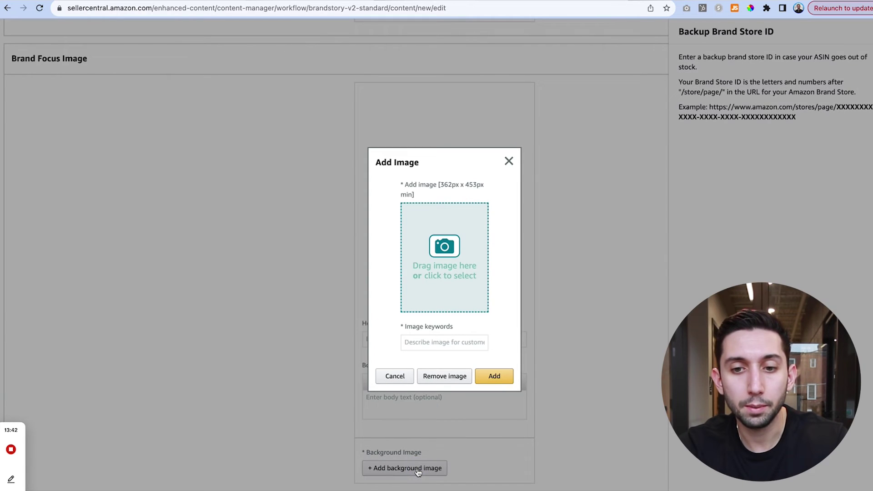
click(451, 282)
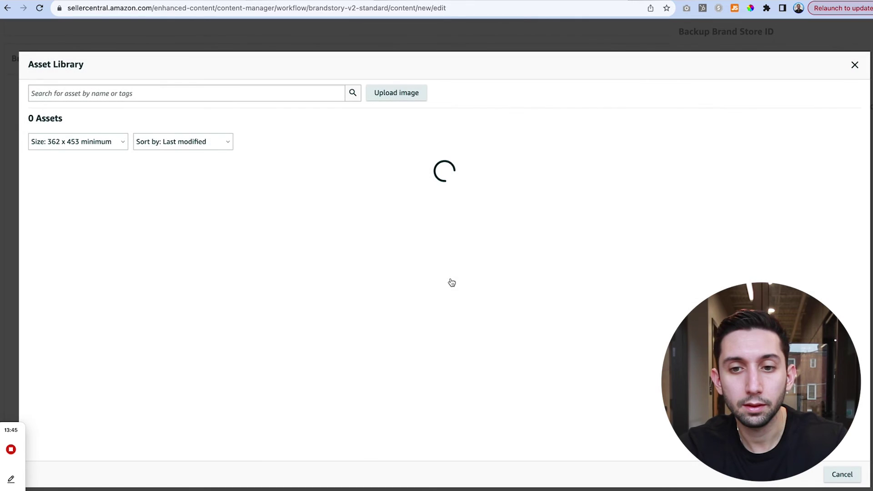
click(410, 95)
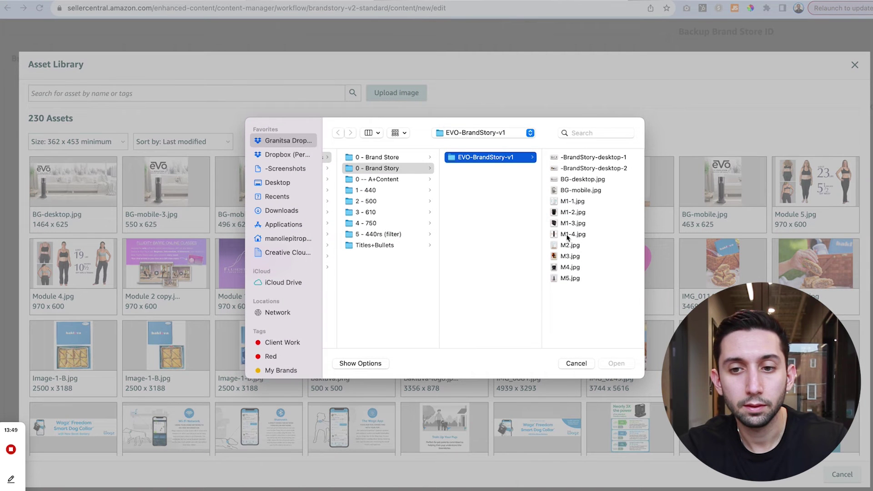
click(571, 249)
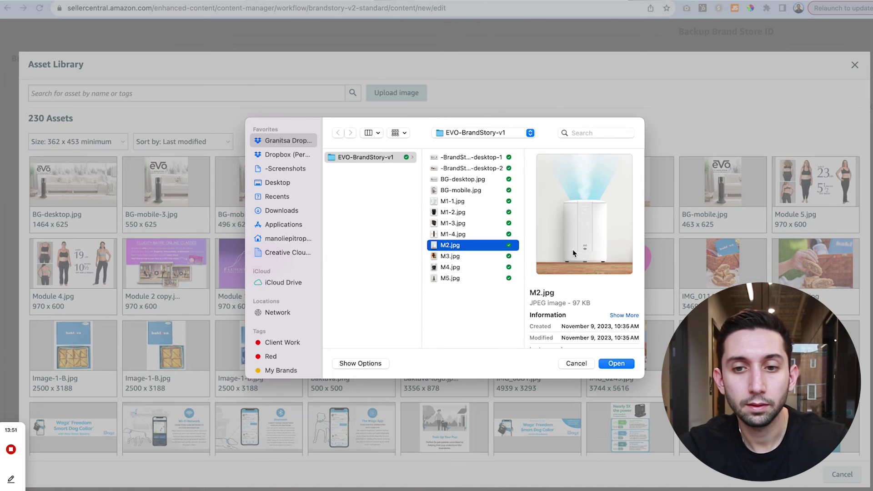
key(Return)
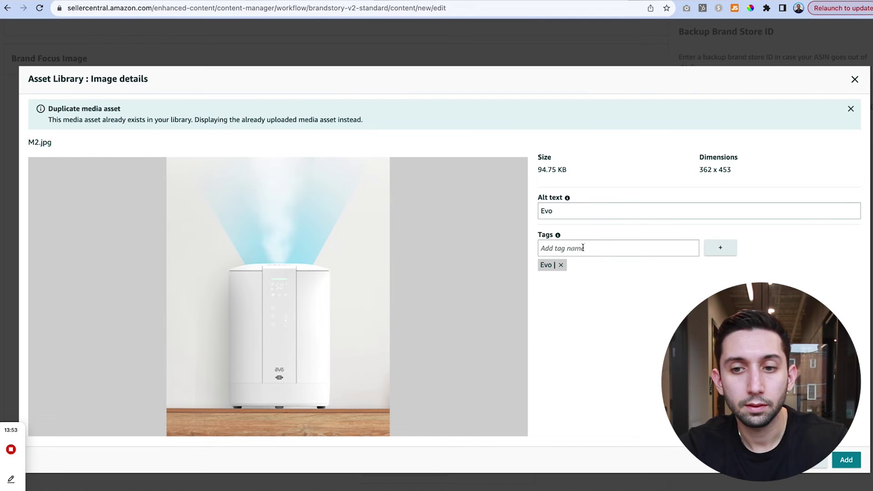
click(848, 460)
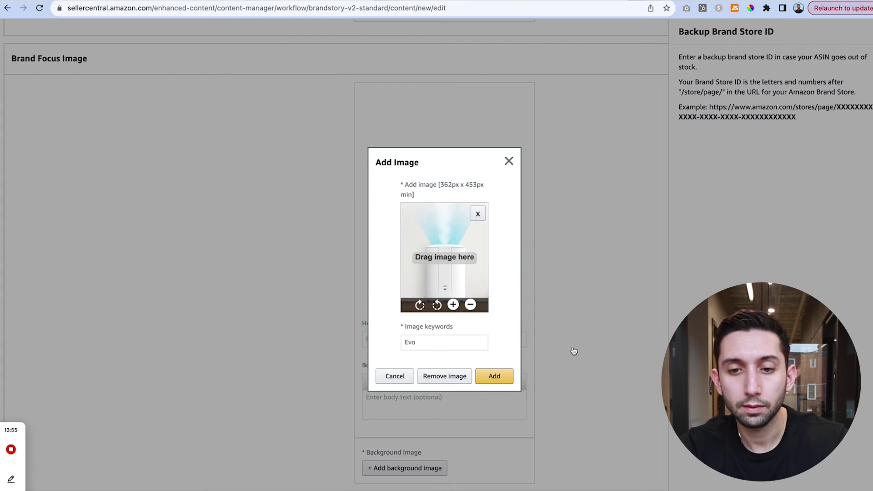
click(487, 374)
scroll(487, 370, down, 11)
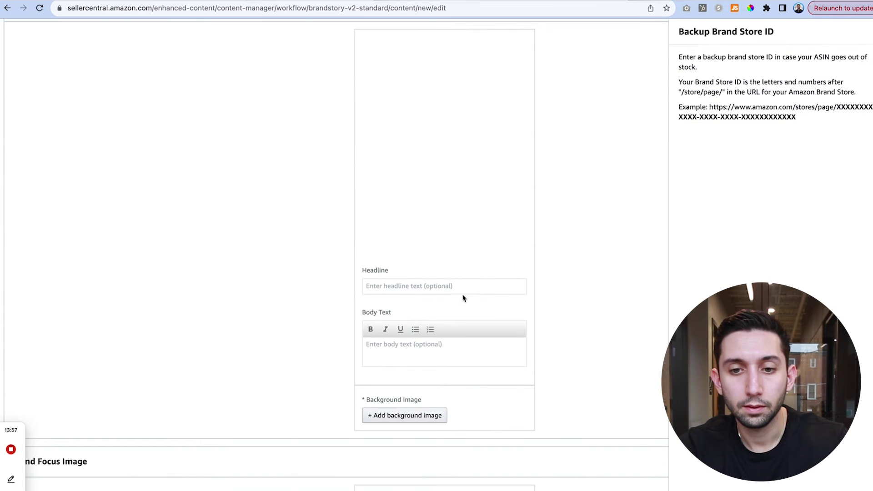
scroll(460, 310, up, 2)
Start uploading a new background image from the computer for the next module.
click(400, 486)
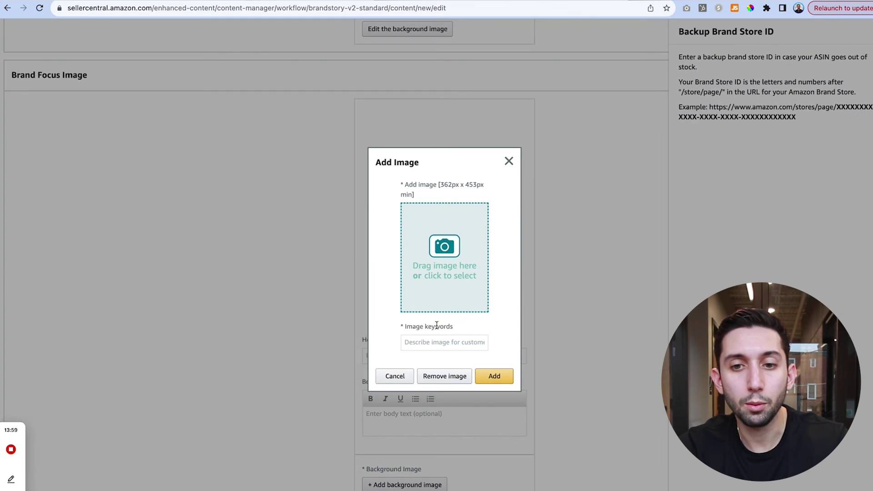
click(433, 289)
click(396, 92)
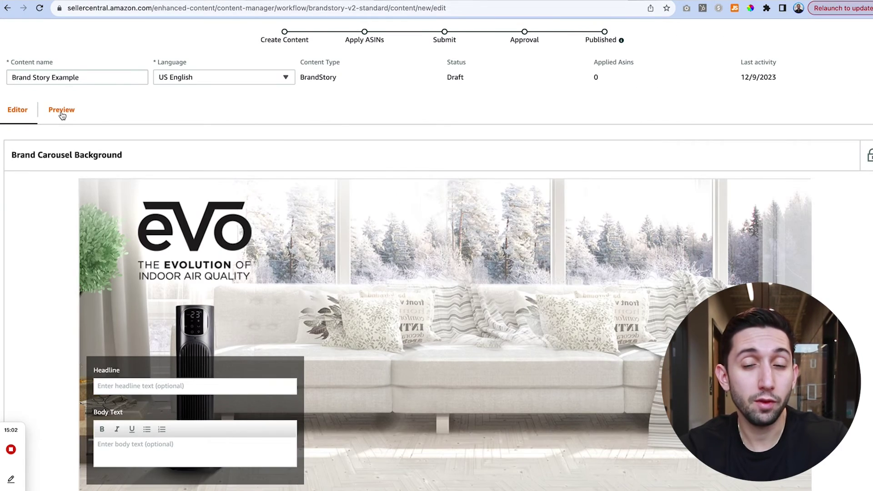
click(63, 115)
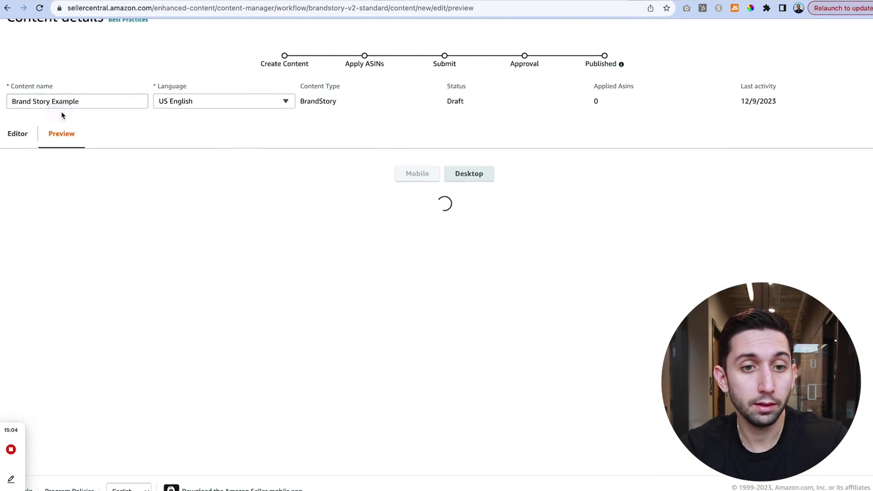
click(458, 175)
scroll(226, 236, down, 1)
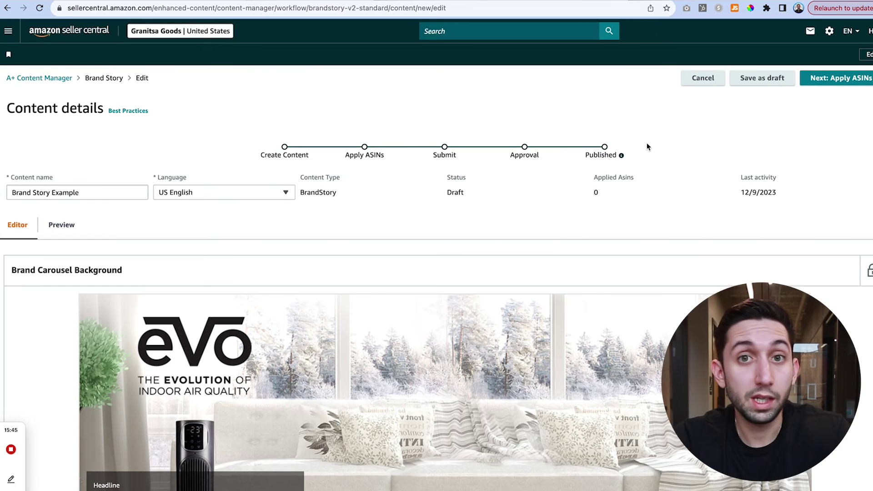
click(841, 82)
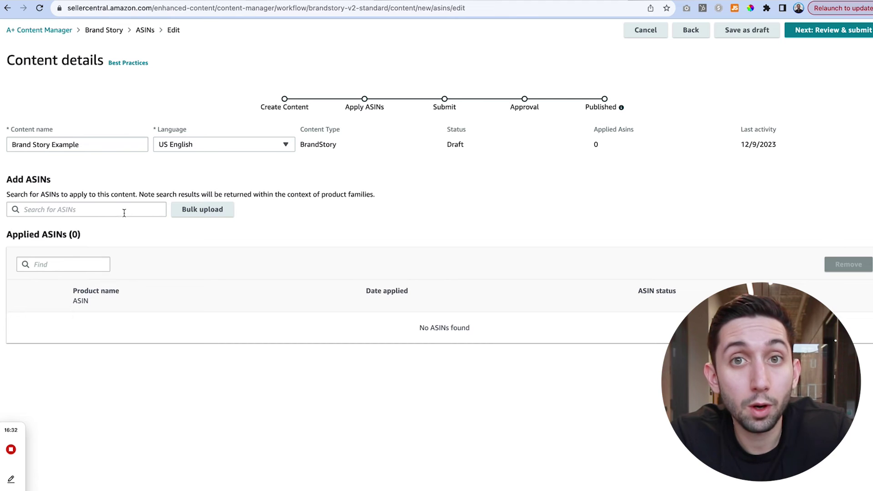
Search by the pasted ASIN and select the Bakluva Gift Box Parent product.
click(124, 211)
text(B08QKWXLC3)
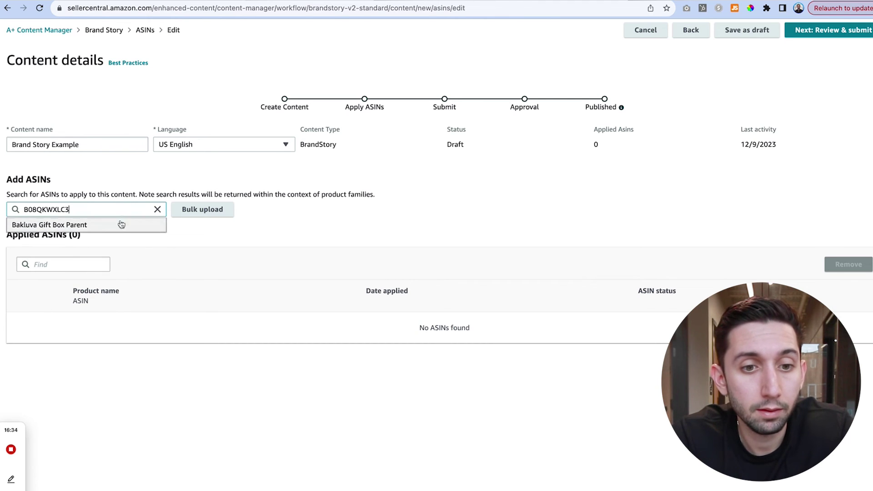
click(121, 224)
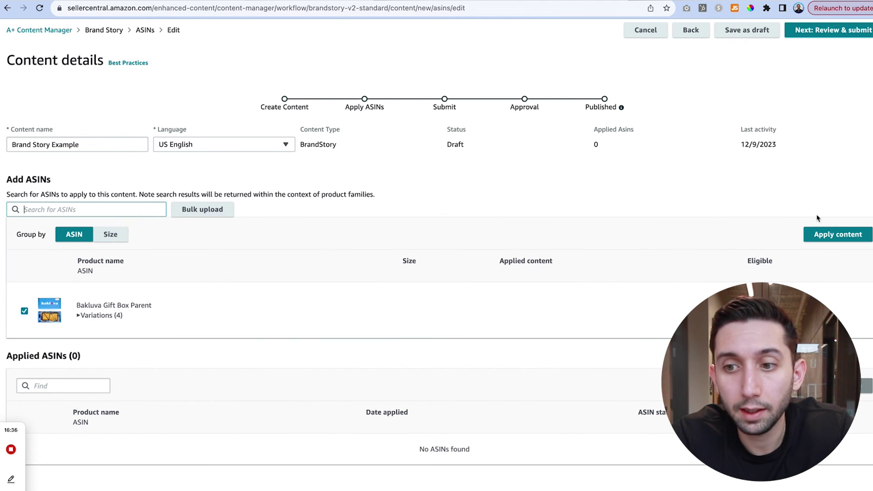
Apply the content to its four ASINs, overriding existing detail page content, and continue to review.
click(844, 234)
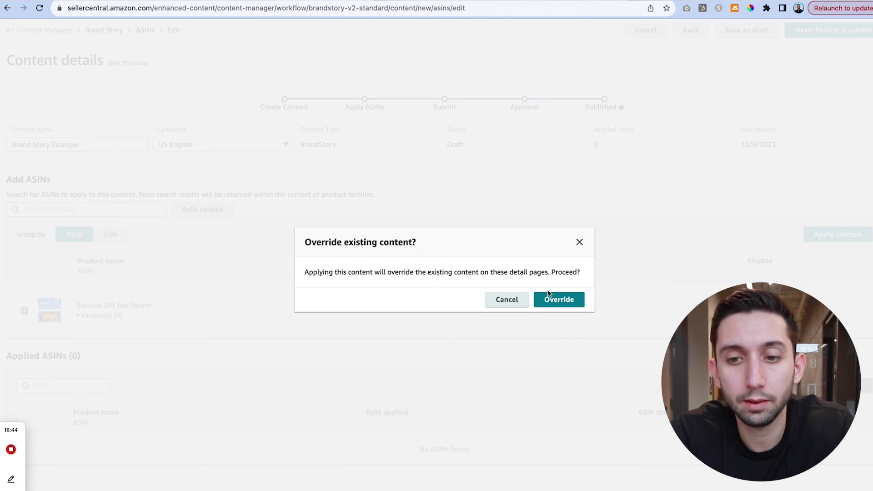
click(557, 304)
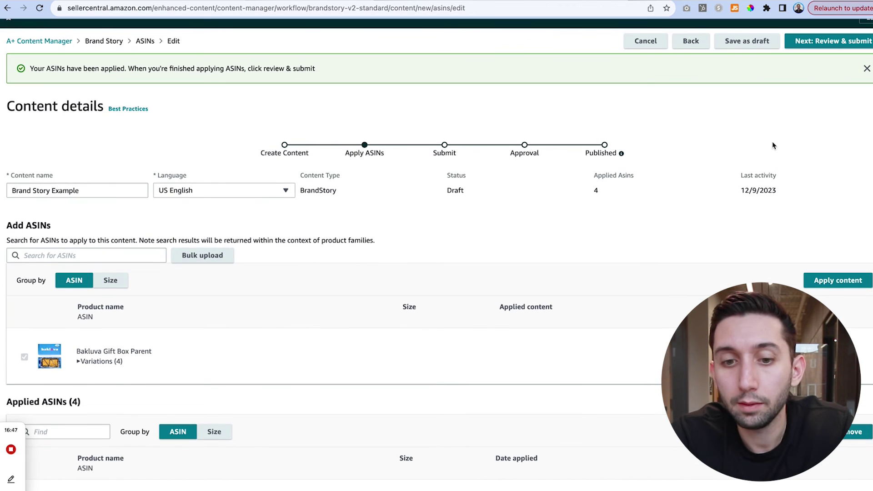
click(827, 42)
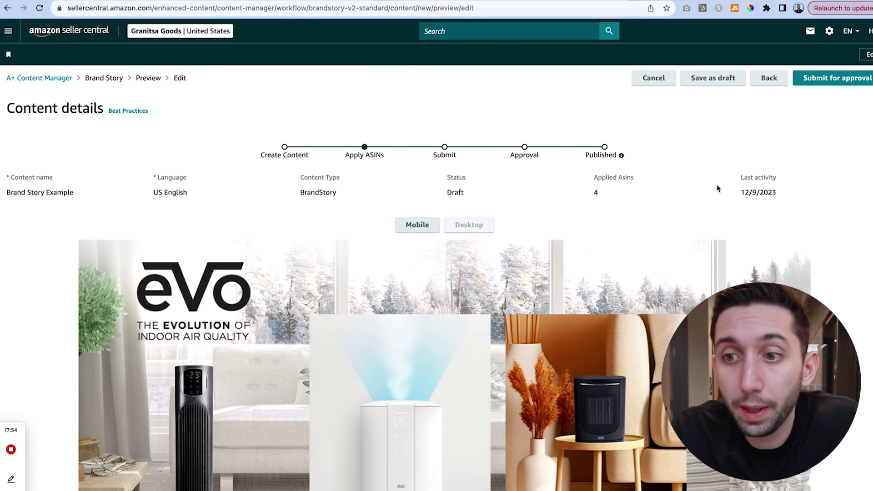
scroll(850, 140, up, 3)
scroll(850, 140, right, 2)
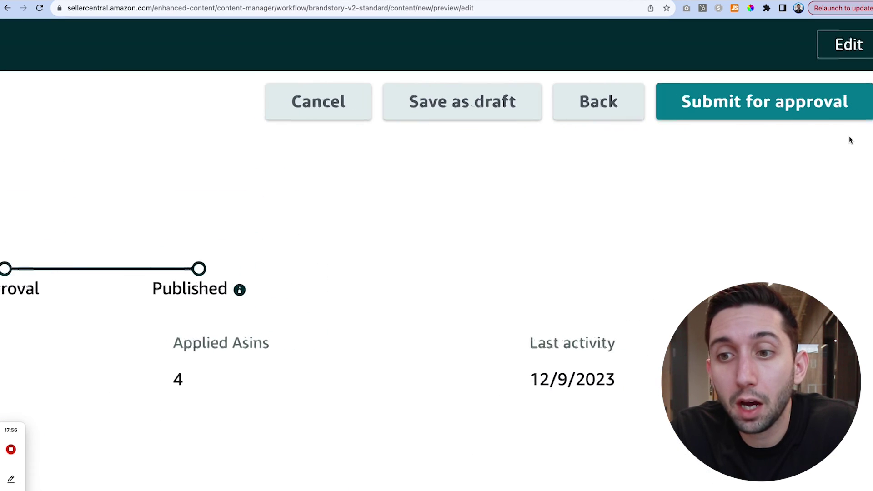